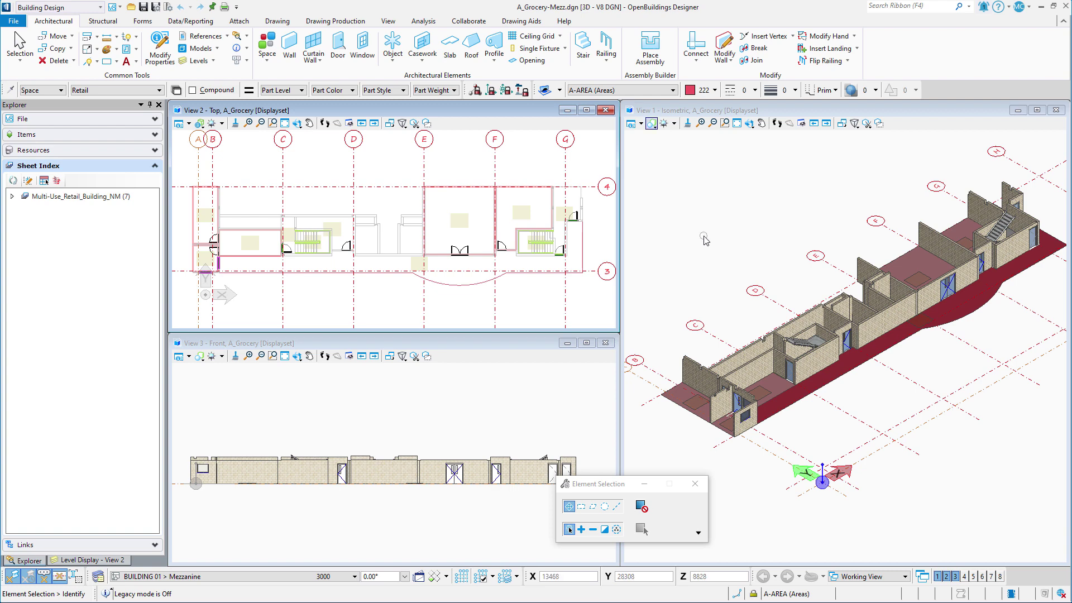
Step: Create a new cell library named RailingPanels-project in the workset's Standards\Cell folder
{"action": "left_click", "coordinate": [293, 23]}
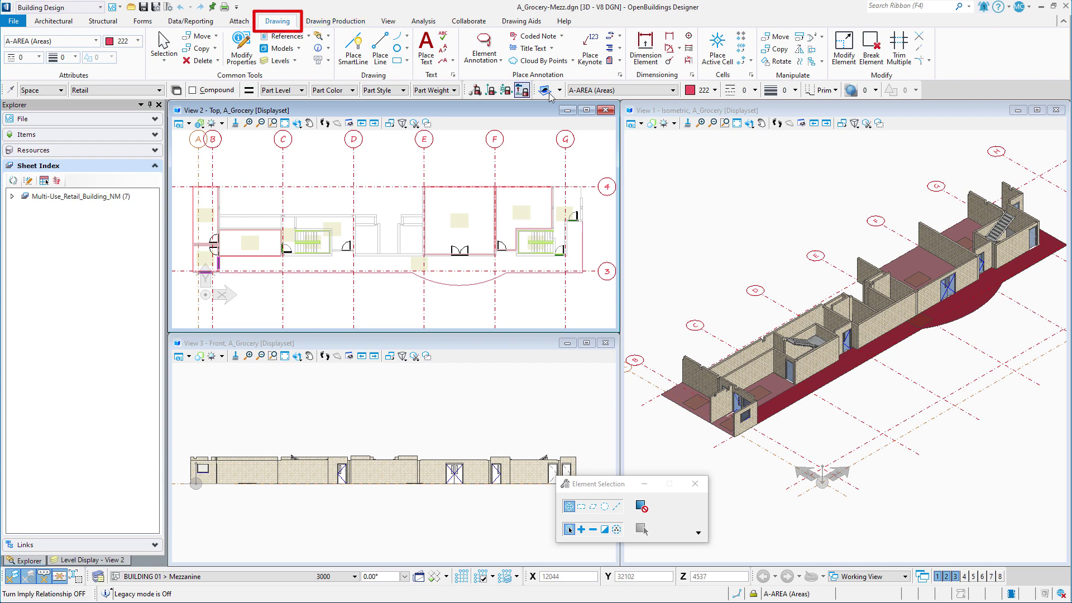
{"action": "left_click", "coordinate": [751, 75]}
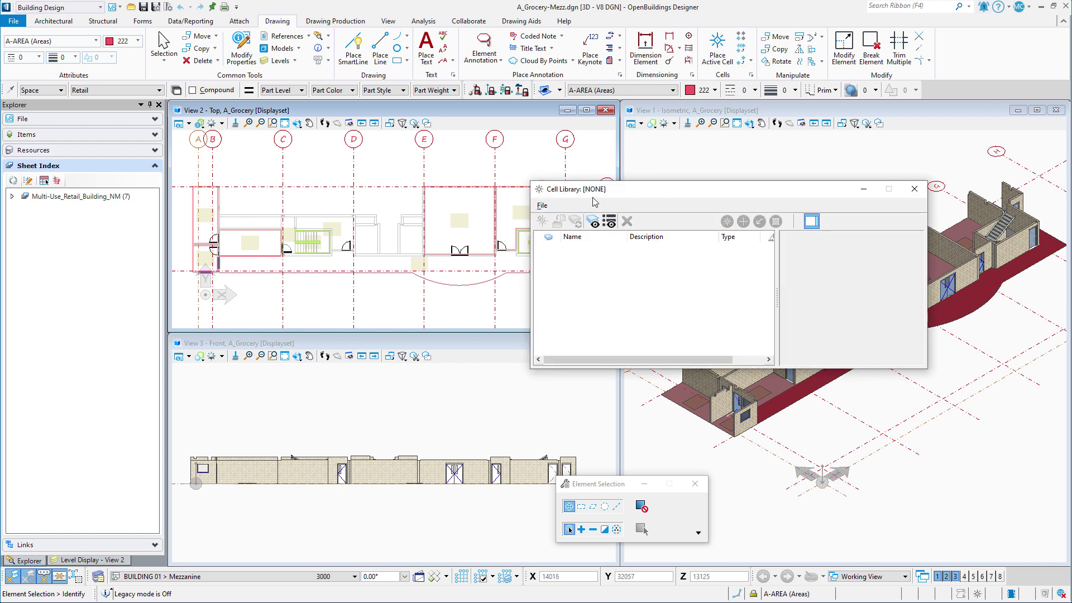
{"action": "left_click", "coordinate": [542, 205]}
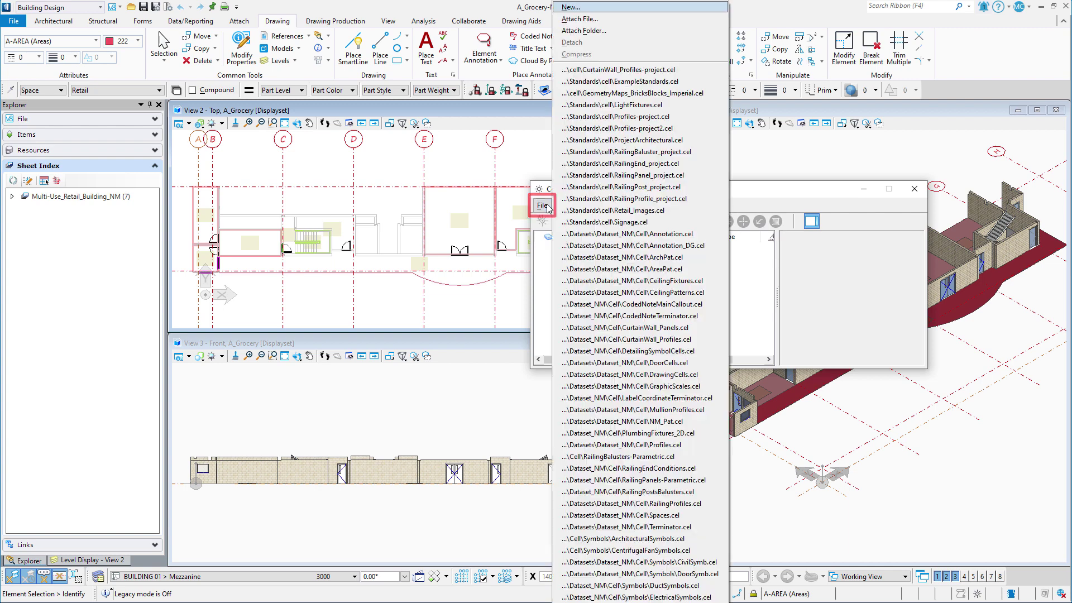
{"action": "left_click", "coordinate": [570, 7]}
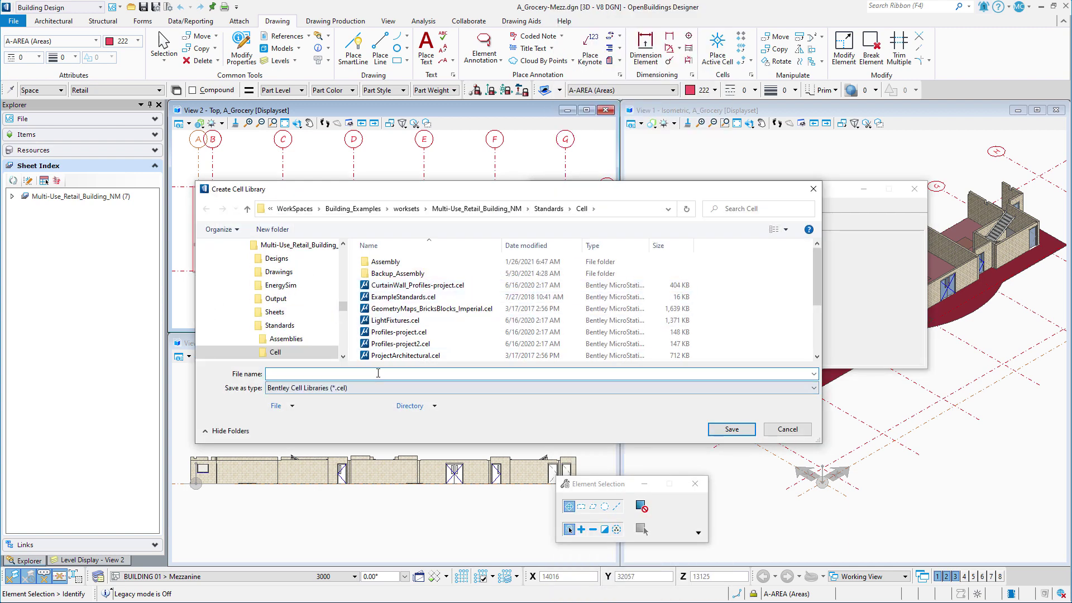
{"action": "type", "text": "Railing"}
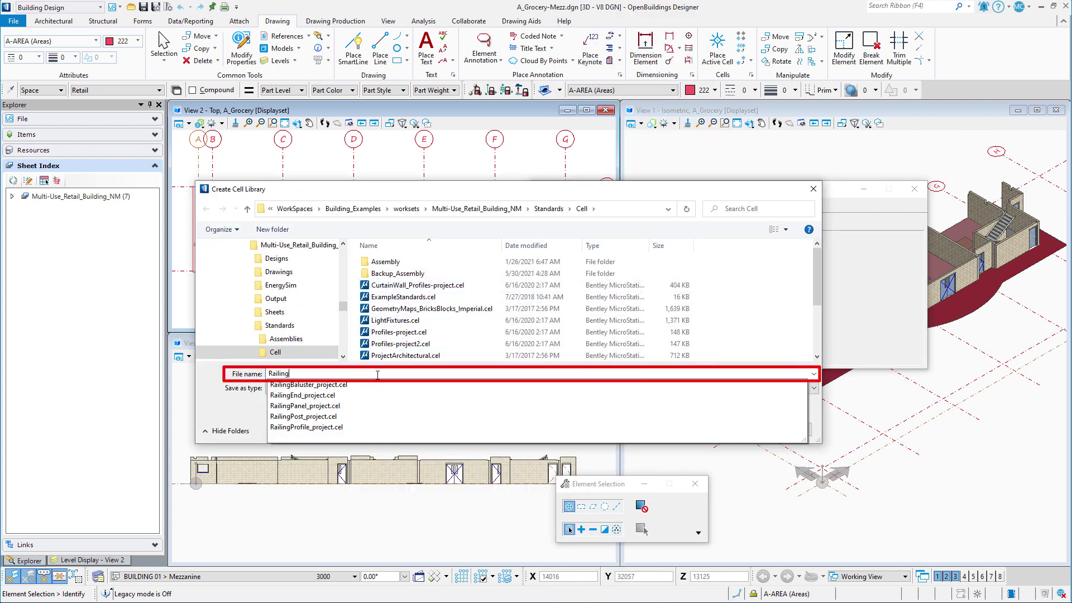
{"action": "type", "text": "Panels-project"}
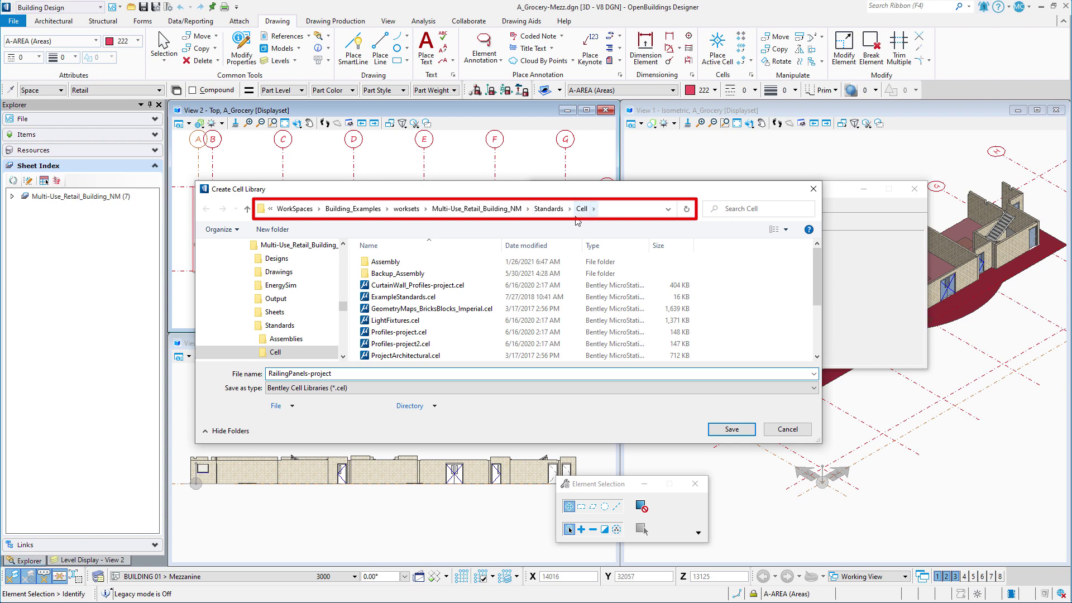
{"action": "left_click", "coordinate": [719, 430]}
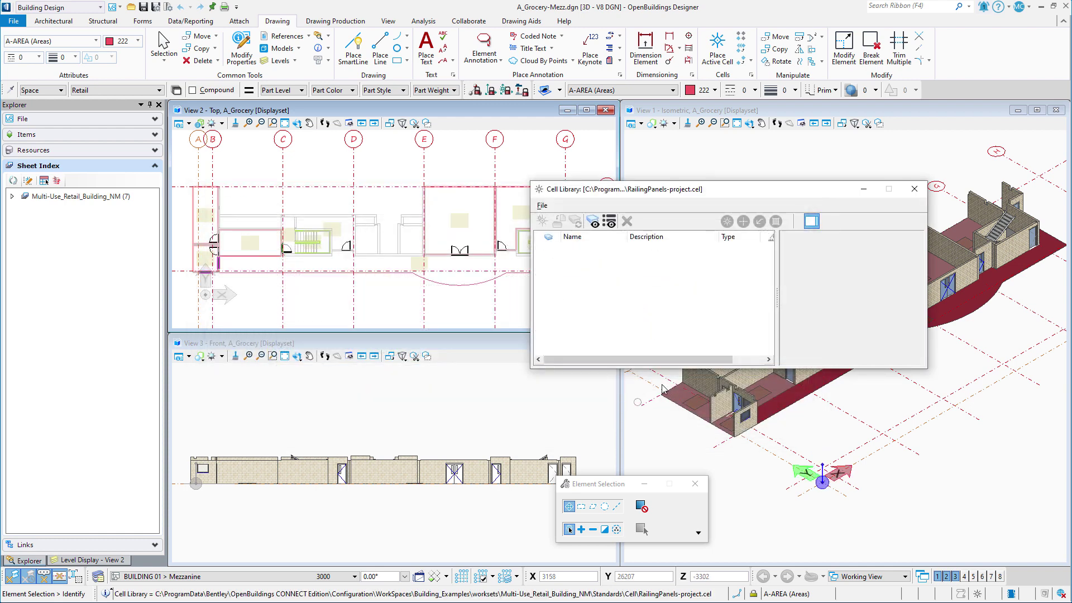
{"action": "left_click", "coordinate": [914, 188]}
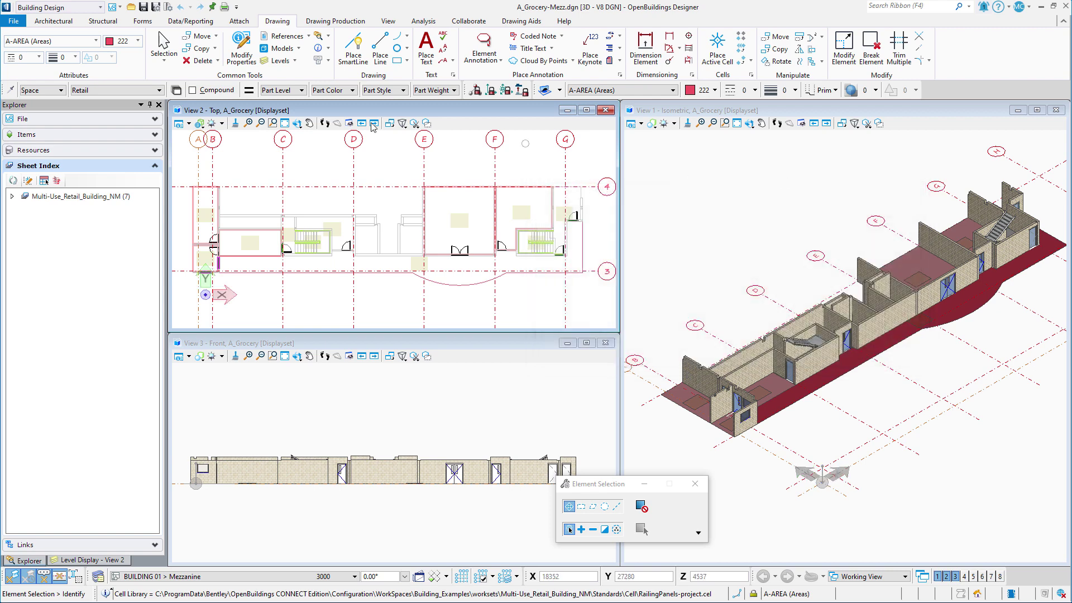
Step: Open the cell library file RailingPanels-project.cel from the Multi-Use_Retail_Building_NM workset's Standards\Cell folder
{"action": "left_click", "coordinate": [14, 21]}
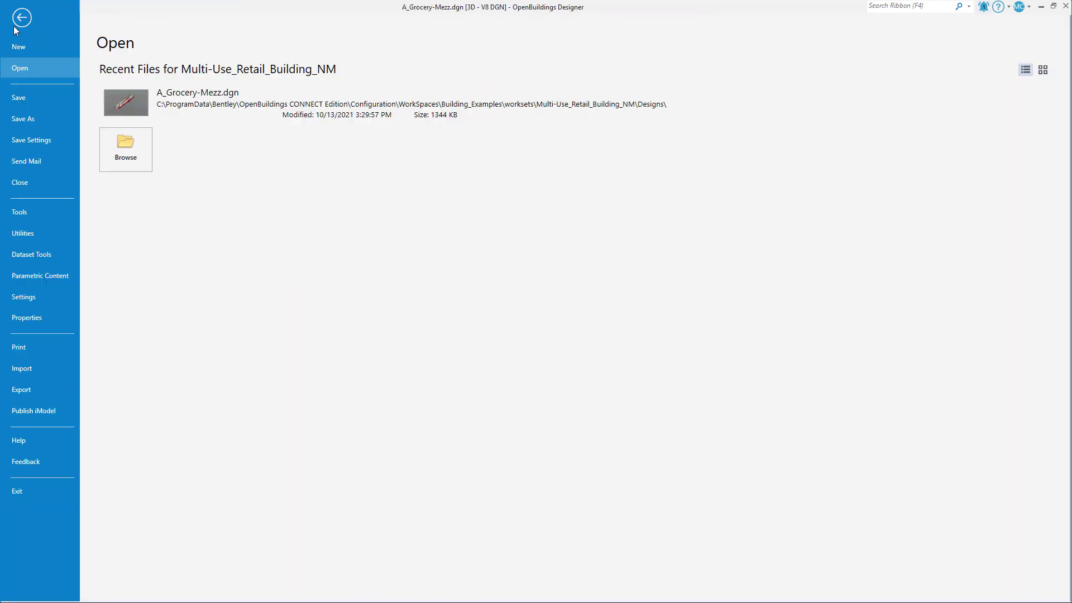
{"action": "left_click", "coordinate": [108, 142]}
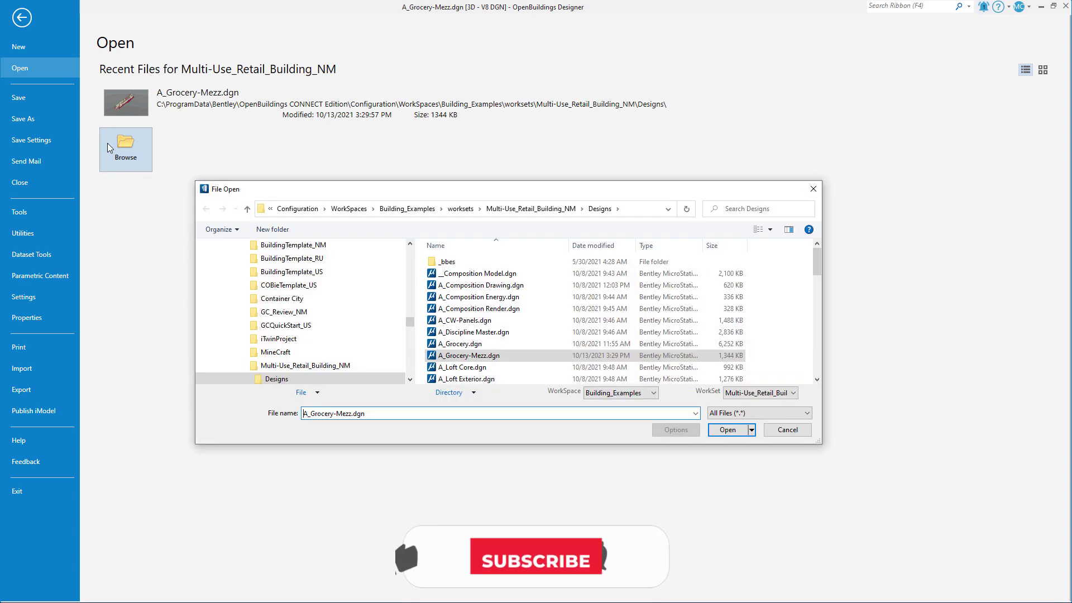
{"action": "left_click", "coordinate": [530, 208]}
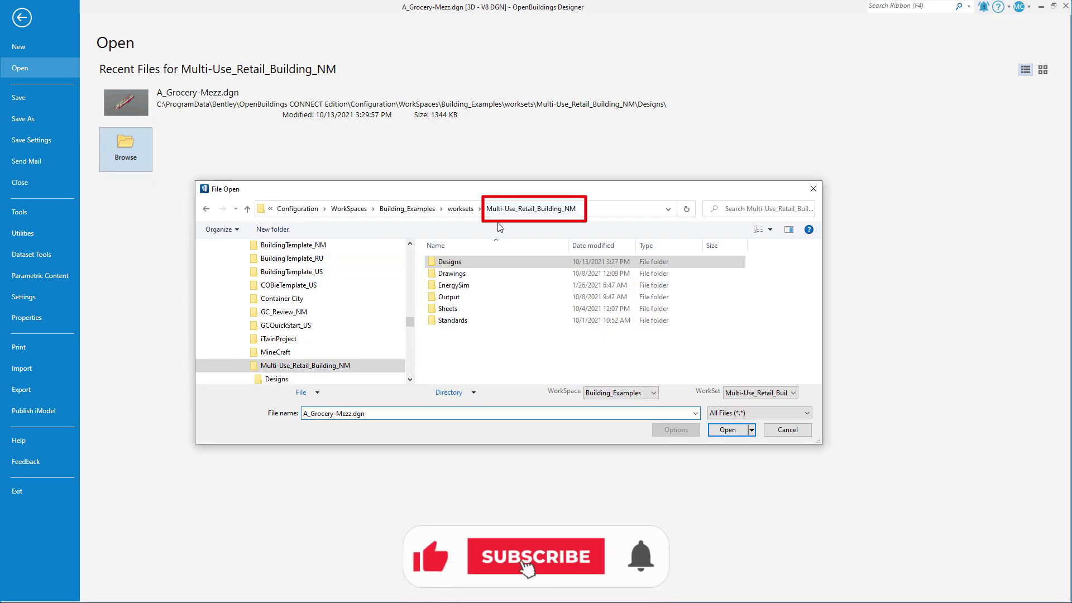
{"action": "double_click", "coordinate": [468, 320]}
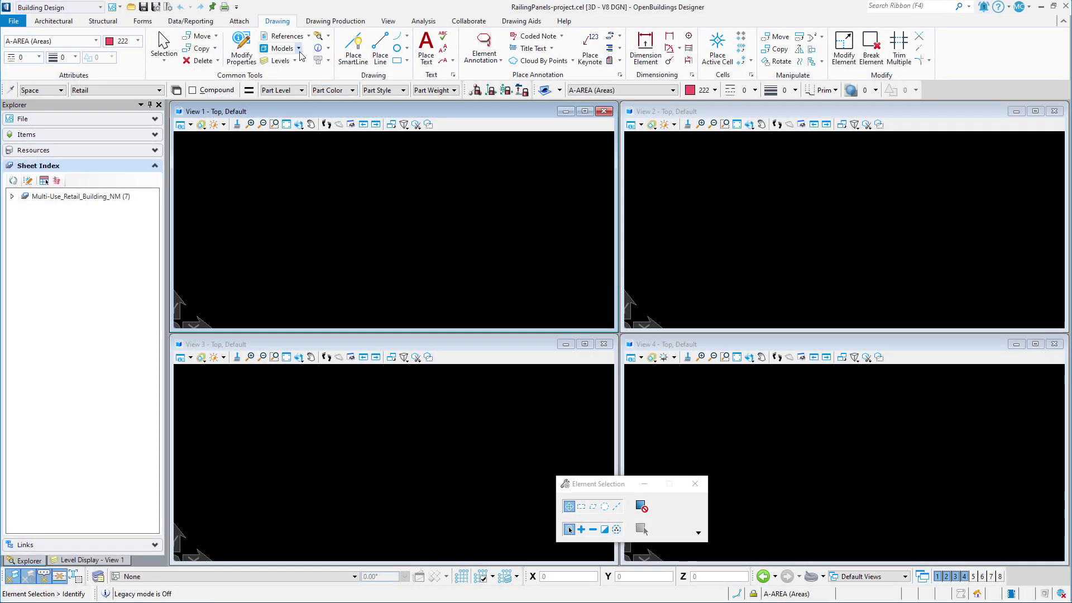
Step: Examine the list of models contained in the cell library file
{"action": "left_click", "coordinate": [299, 49]}
{"action": "left_click", "coordinate": [297, 66]}
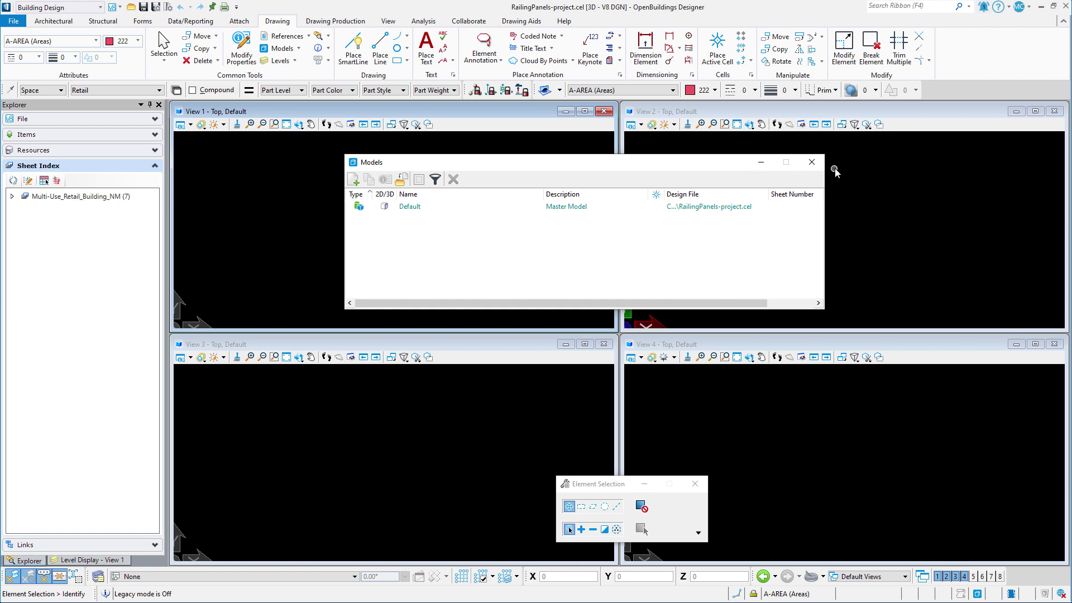
{"action": "left_click", "coordinate": [812, 164]}
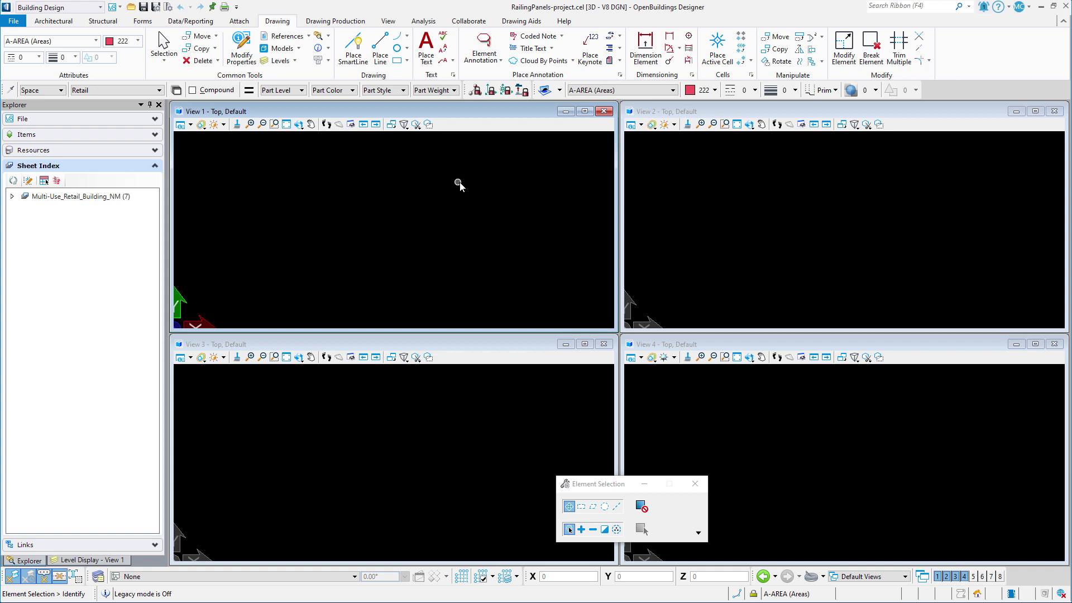
Step: Close View 4 and extend View 2 downward over the freed space
{"action": "left_click", "coordinate": [1054, 343]}
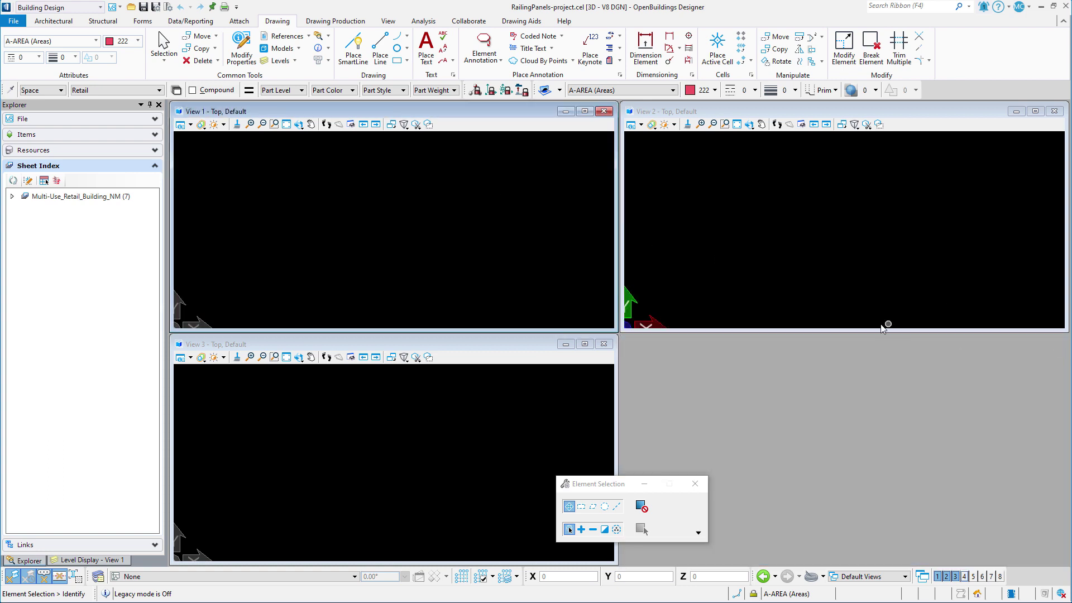
{"action": "left_click_drag", "start_coordinate": [857, 328], "coordinate": [859, 560]}
Step: Rotate View 2 to the Isometric orientation and View 3 to Front
{"action": "left_click", "coordinate": [749, 124]}
{"action": "left_click", "coordinate": [782, 185]}
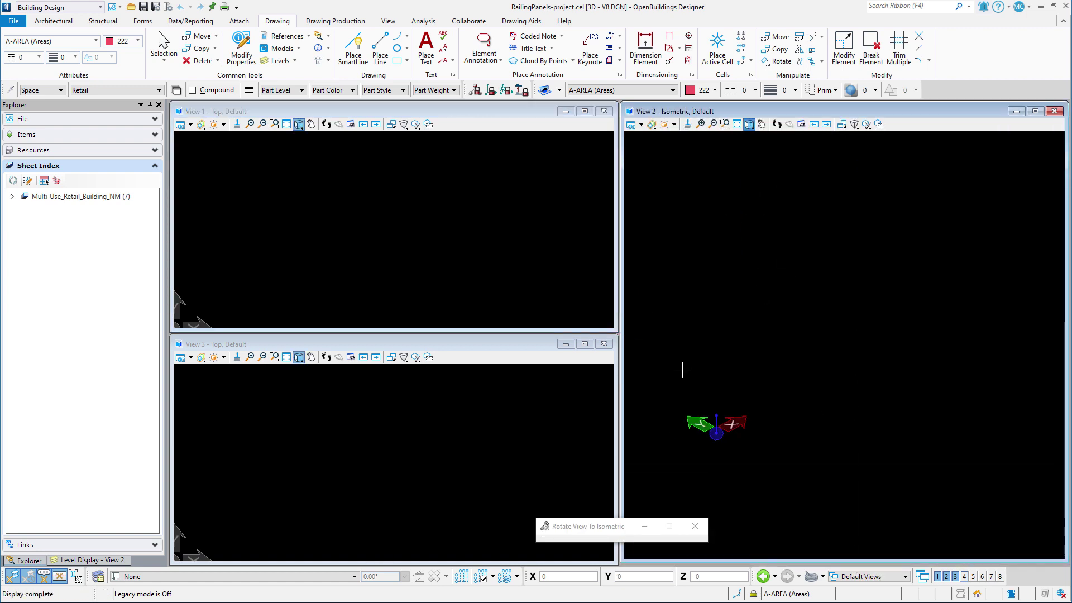
{"action": "left_click", "coordinate": [299, 357]}
{"action": "left_click", "coordinate": [320, 397]}
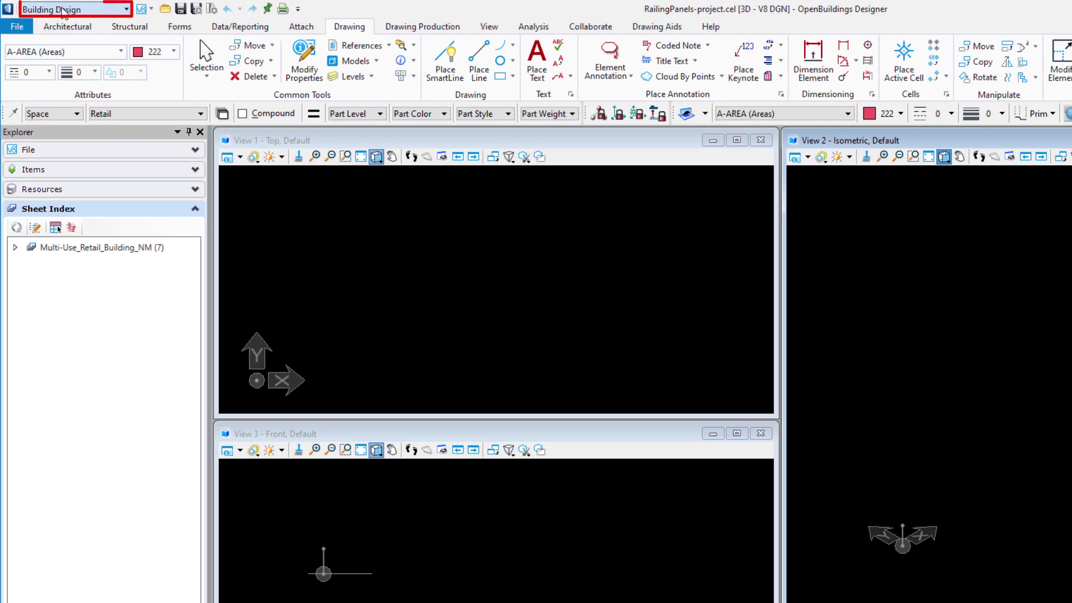
Step: Switch to the Modeling workflow and make Default the active level
{"action": "left_click", "coordinate": [51, 7]}
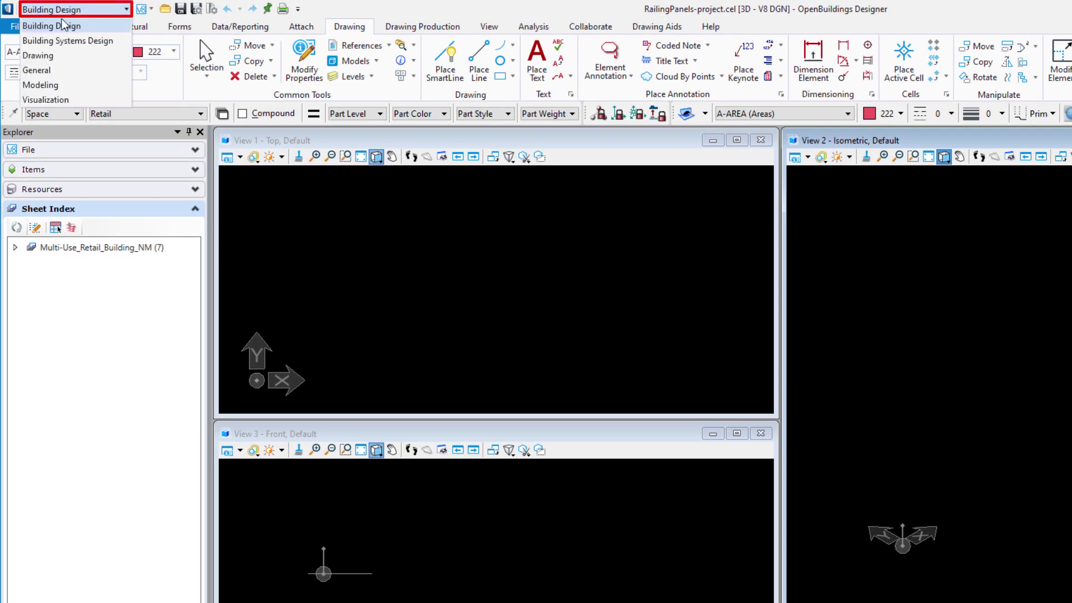
{"action": "left_click", "coordinate": [59, 85]}
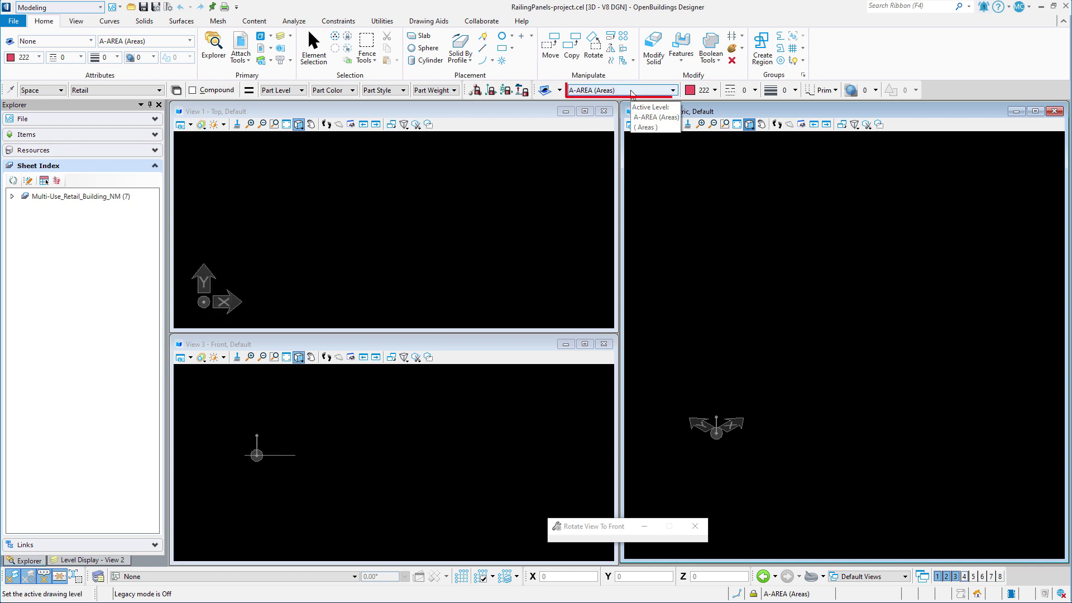
{"action": "left_click", "coordinate": [633, 91]}
{"action": "left_click_drag", "start_coordinate": [918, 112], "coordinate": [923, 149]}
{"action": "scroll", "coordinate": [835, 184], "scroll_direction": "up", "scroll_amount": 5}
{"action": "left_click", "coordinate": [637, 227]}
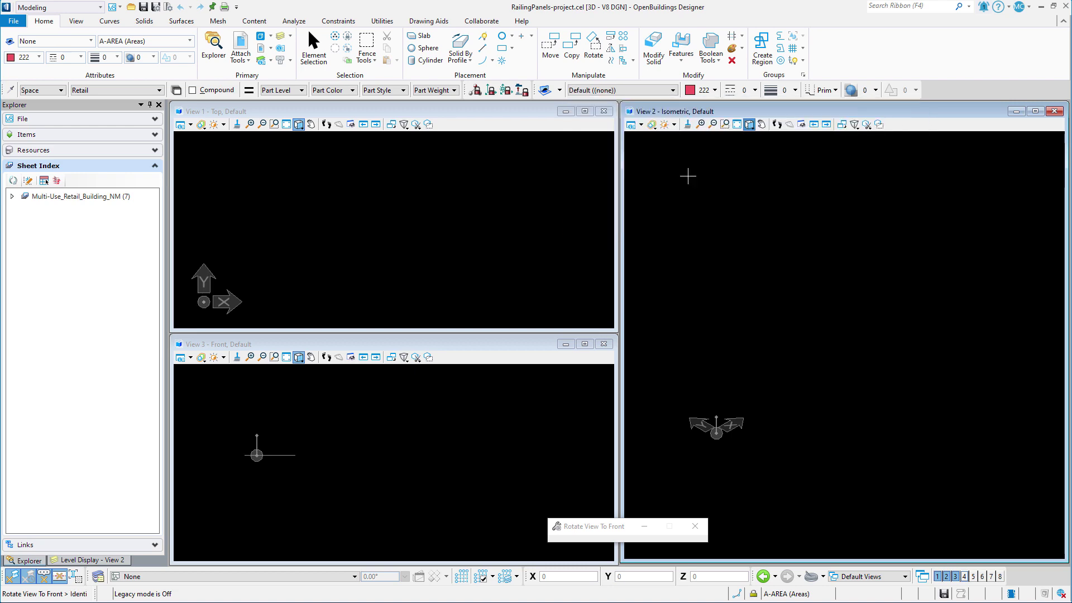
Step: Set the active drawing attributes to color 6, line style 2 and the Construction class
{"action": "left_click", "coordinate": [714, 89]}
{"action": "left_click", "coordinate": [748, 147]}
{"action": "left_click", "coordinate": [748, 92]}
{"action": "left_click", "coordinate": [748, 143]}
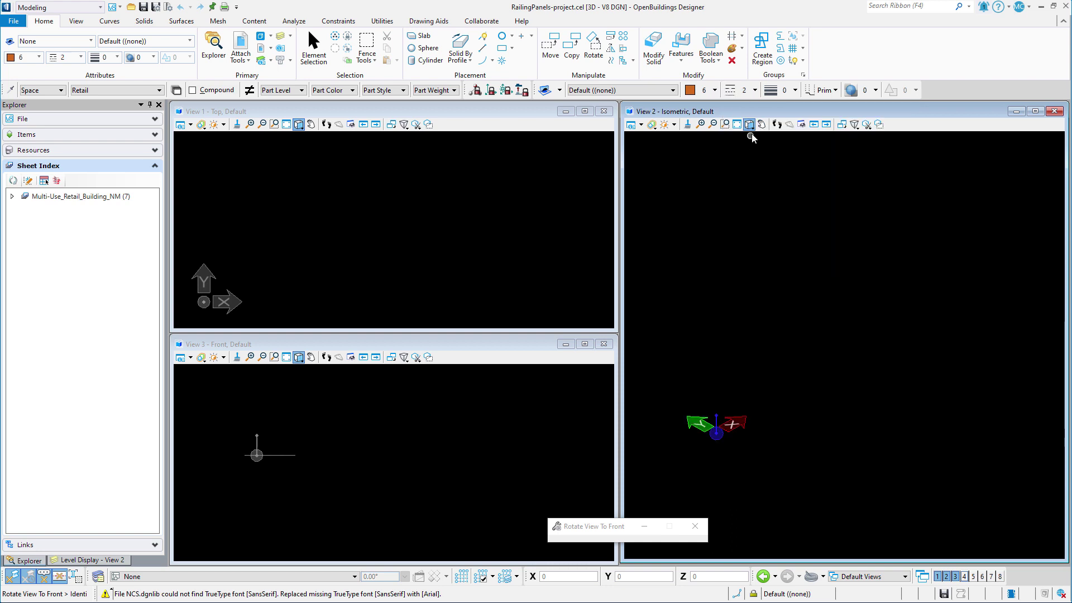
{"action": "left_click", "coordinate": [825, 90]}
{"action": "left_click", "coordinate": [821, 119]}
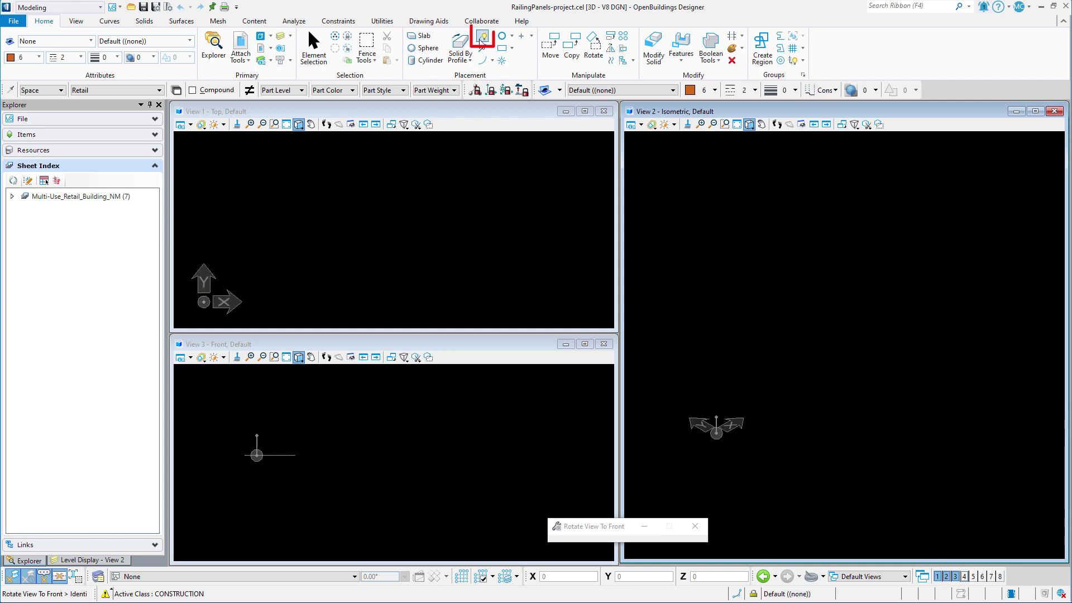
Step: Draw a closed vertical rectangle 1500 wide along X and 1000 high with SmartLine, starting at the ACS origin in the isometric view
{"action": "left_click", "coordinate": [482, 39]}
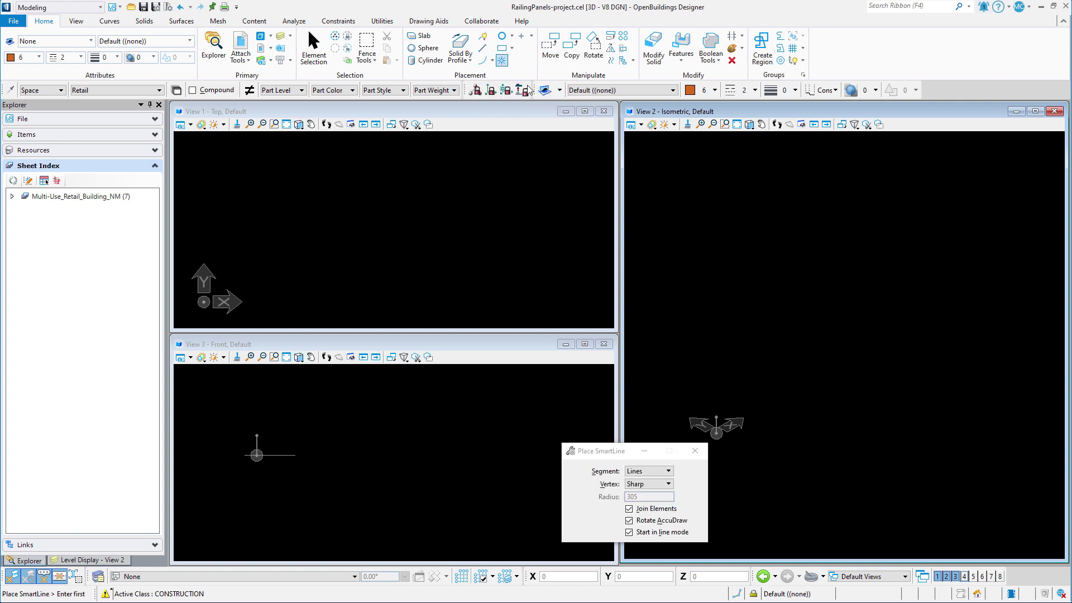
{"action": "left_click", "coordinate": [719, 432]}
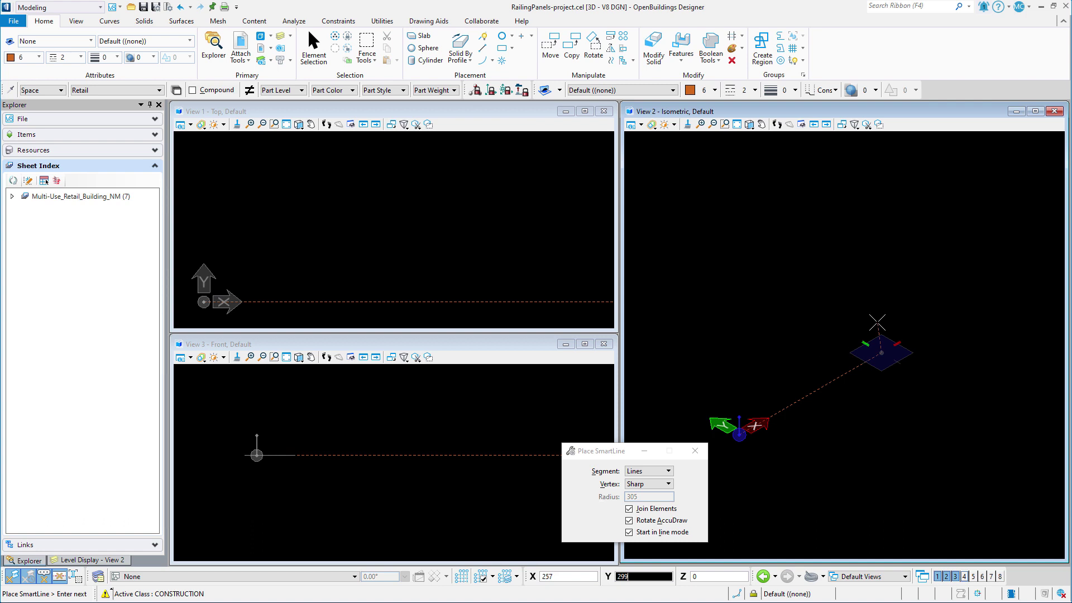
{"action": "key", "text": "f"}
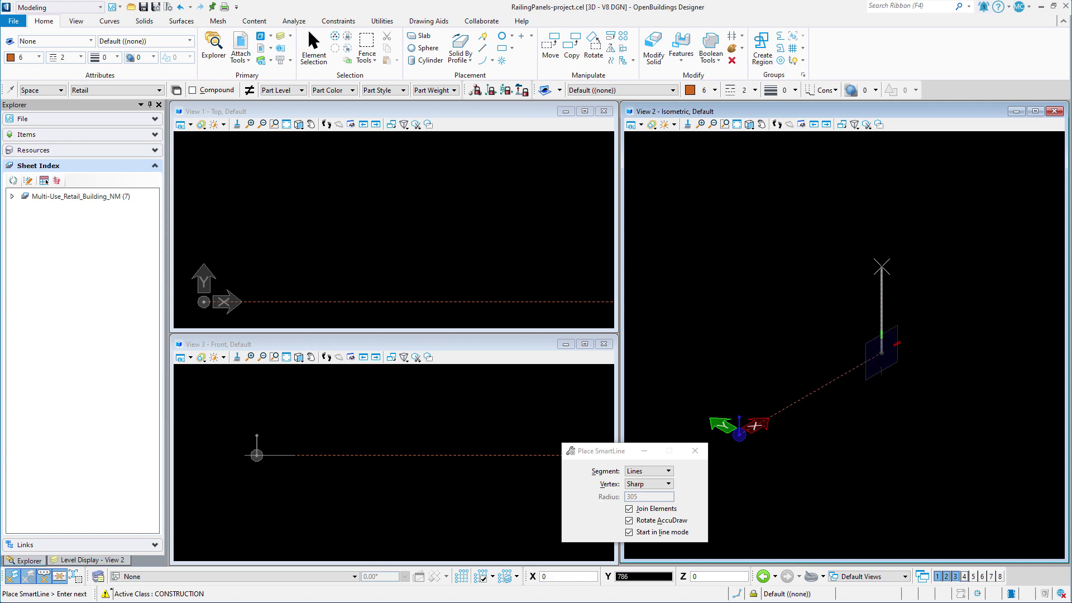
{"action": "type", "text": "100"}
{"action": "left_click", "coordinate": [881, 266]}
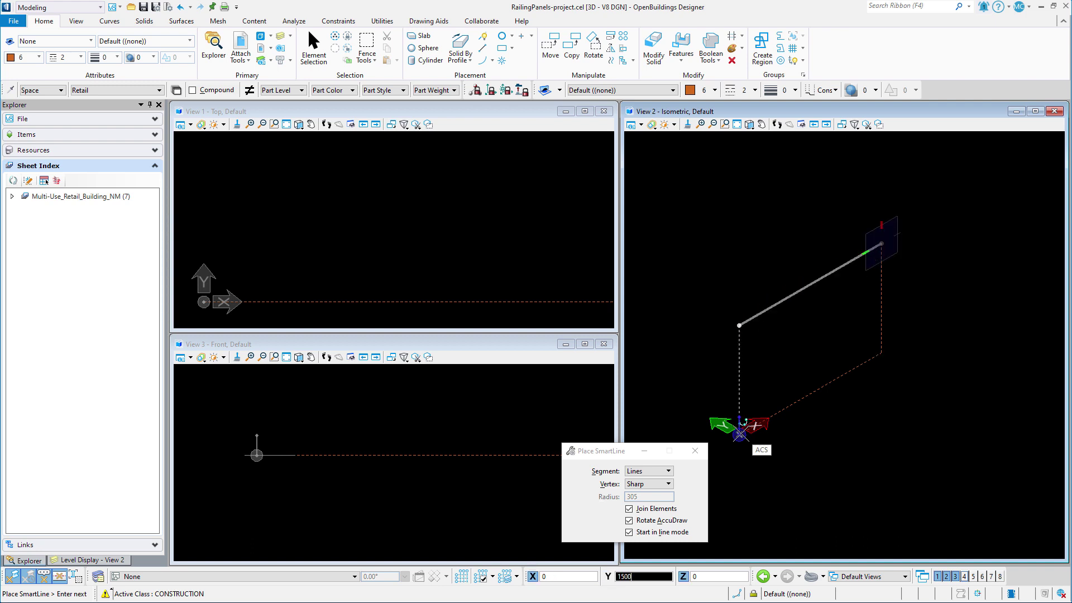
{"action": "left_click", "coordinate": [745, 422]}
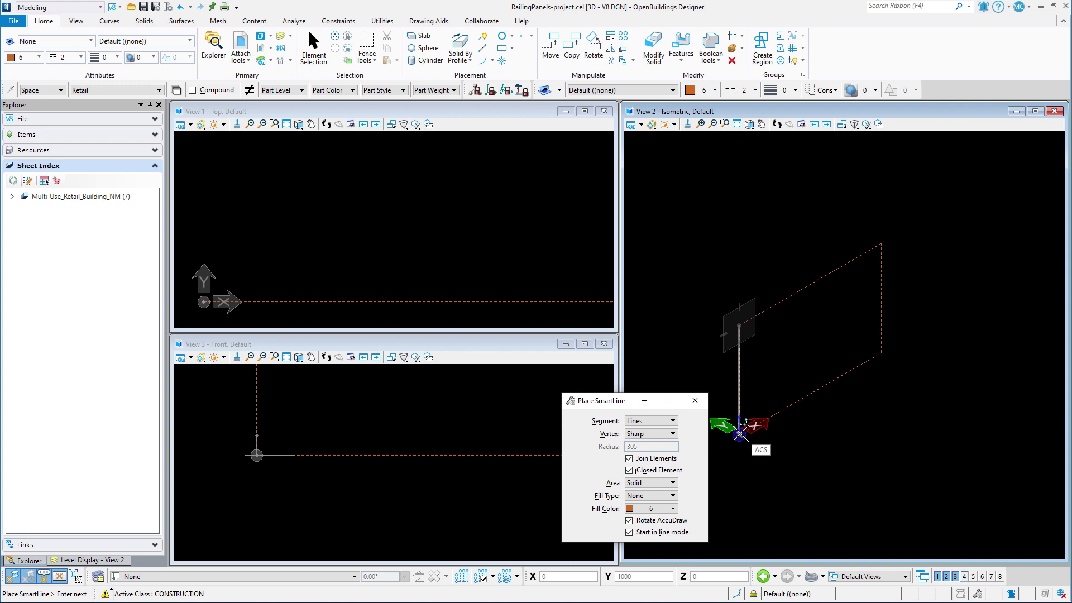
{"action": "left_click", "coordinate": [745, 423]}
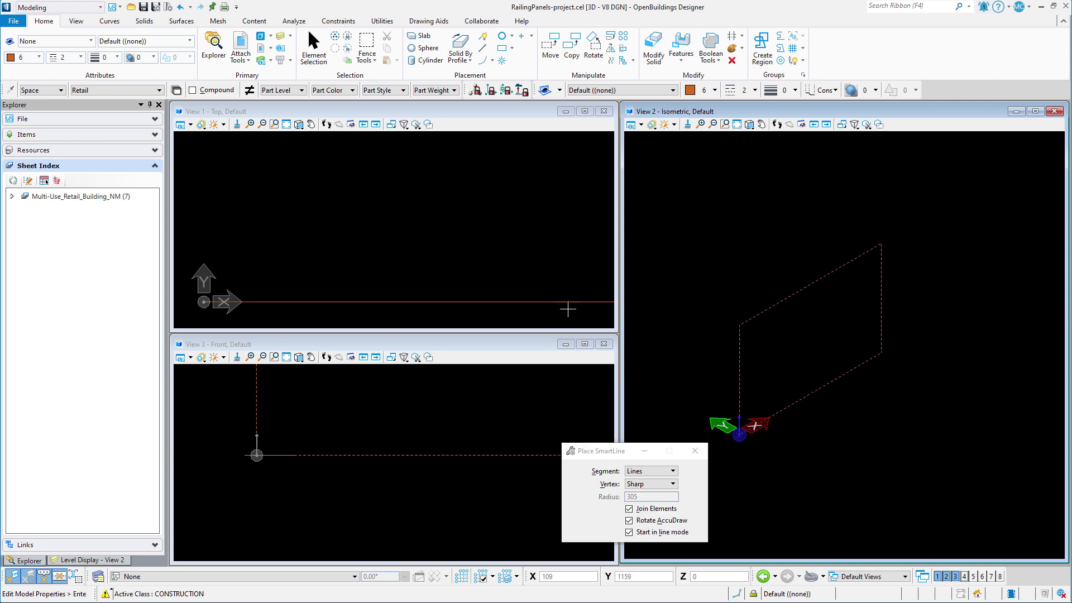
Step: Apply automatic 2D constraints to the construction rectangle and accept them
{"action": "left_click", "coordinate": [338, 21]}
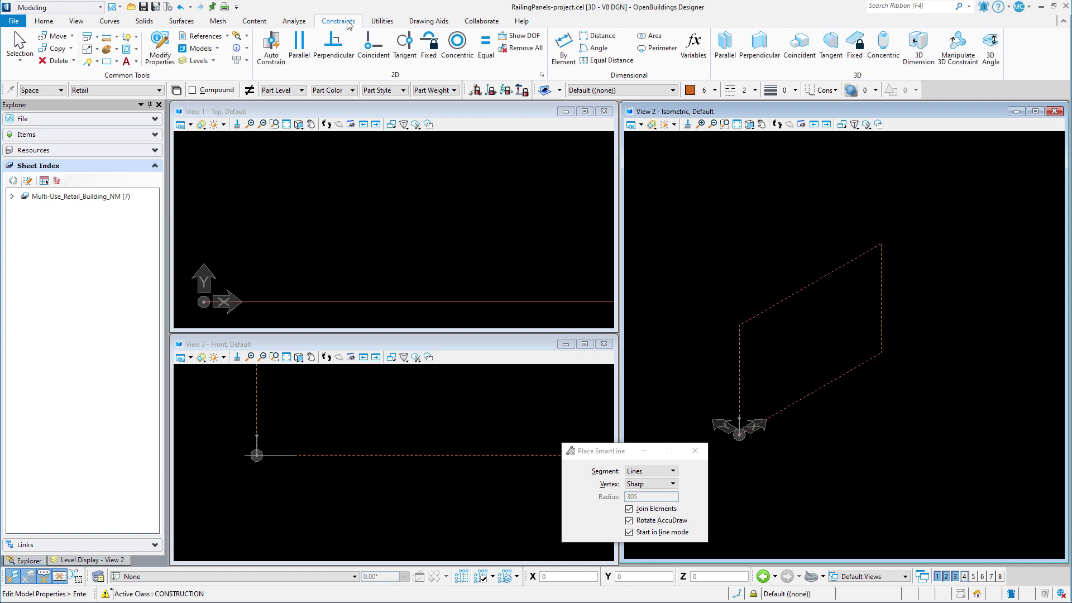
{"action": "left_click", "coordinate": [278, 60]}
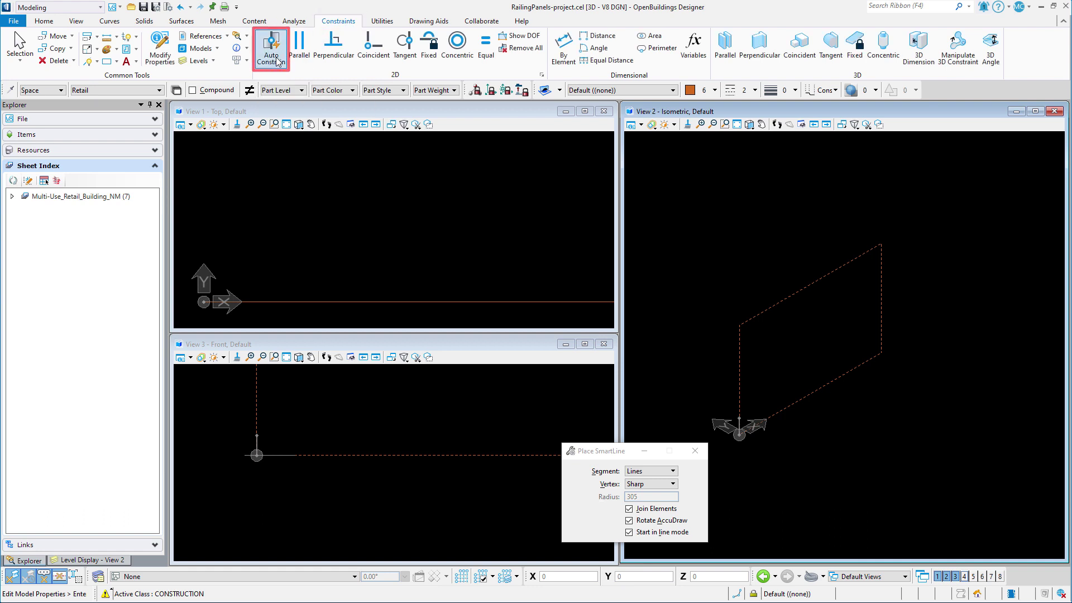
{"action": "left_click", "coordinate": [803, 287]}
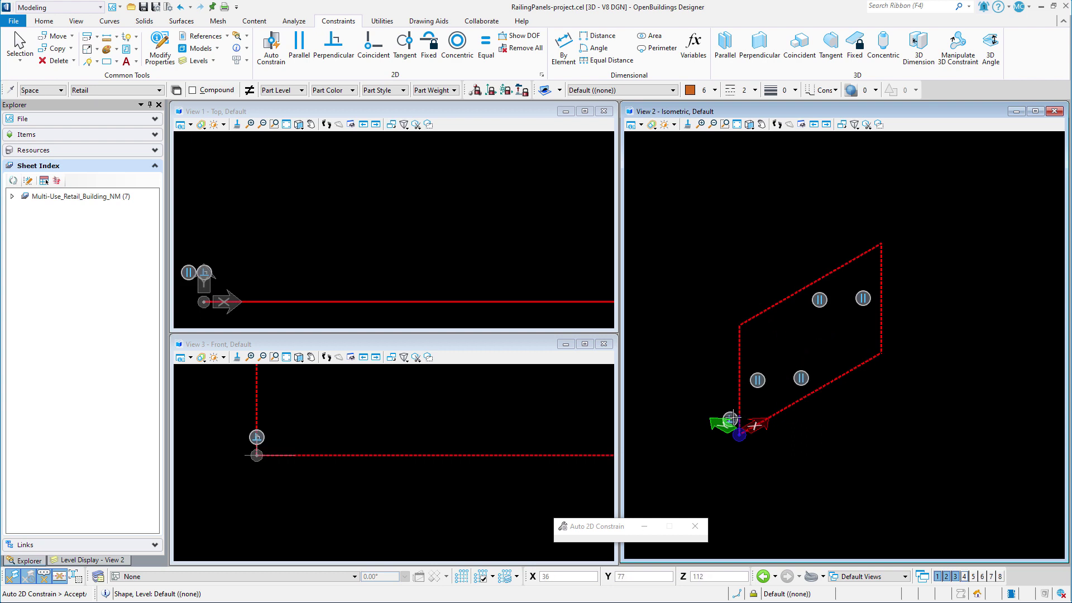
{"action": "left_click", "coordinate": [693, 404]}
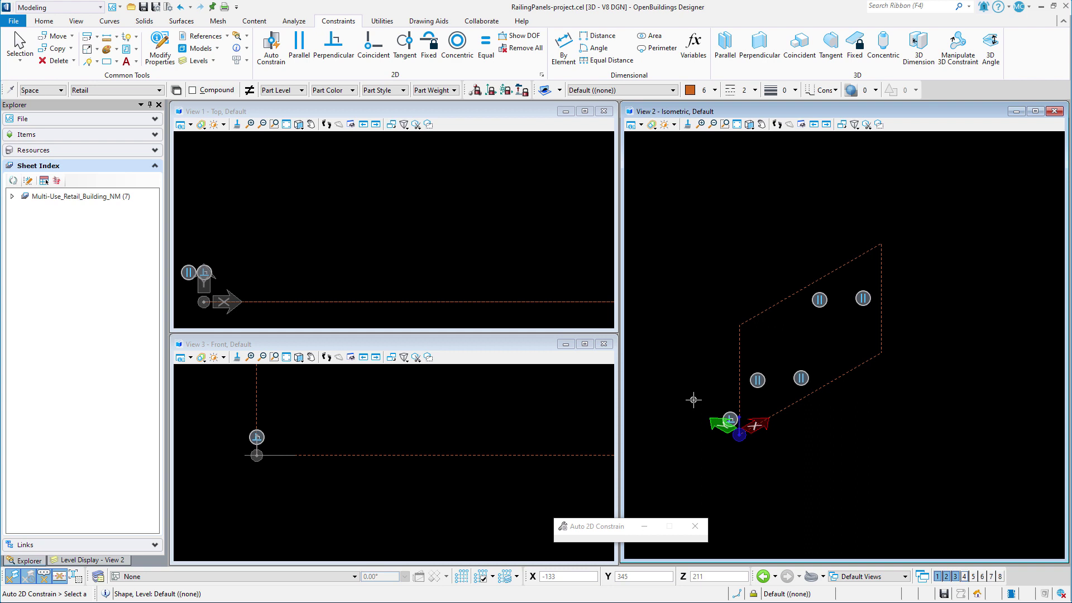
Step: Add Fixed 2D constraints to the rectangle's corner at the origin and to the vertical edge rising from it
{"action": "left_click", "coordinate": [429, 50]}
{"action": "scroll", "coordinate": [730, 446], "scroll_direction": "up", "scroll_amount": 3}
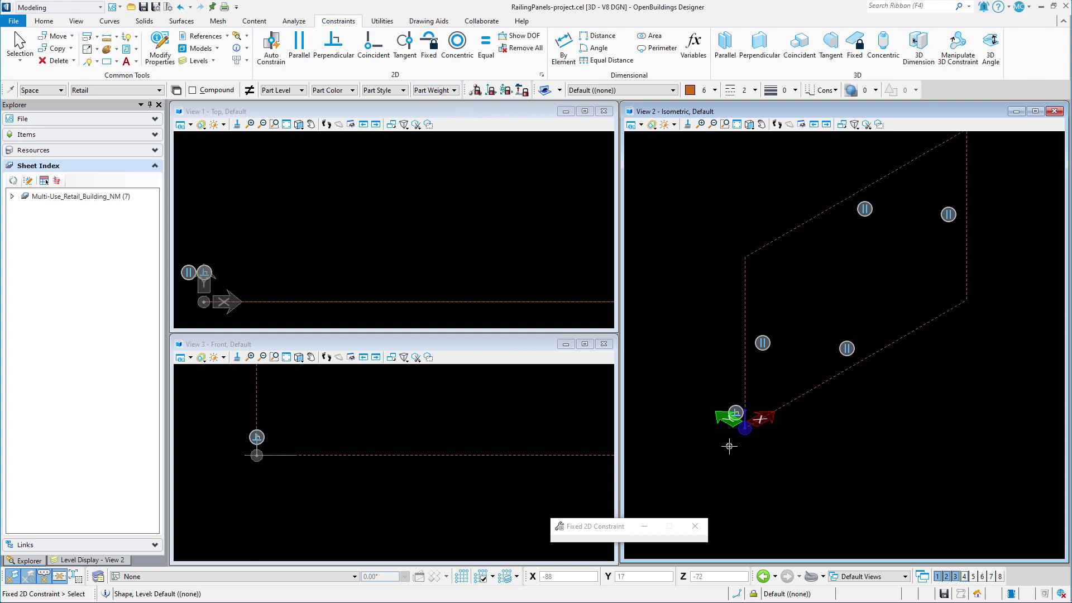
{"action": "left_click", "coordinate": [753, 422]}
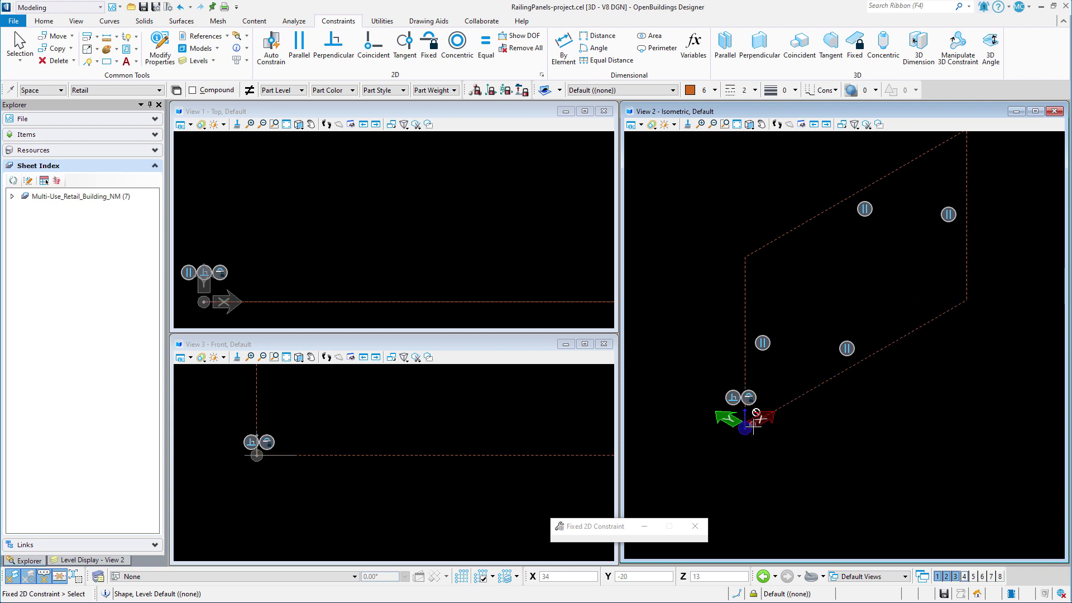
{"action": "left_click", "coordinate": [745, 369]}
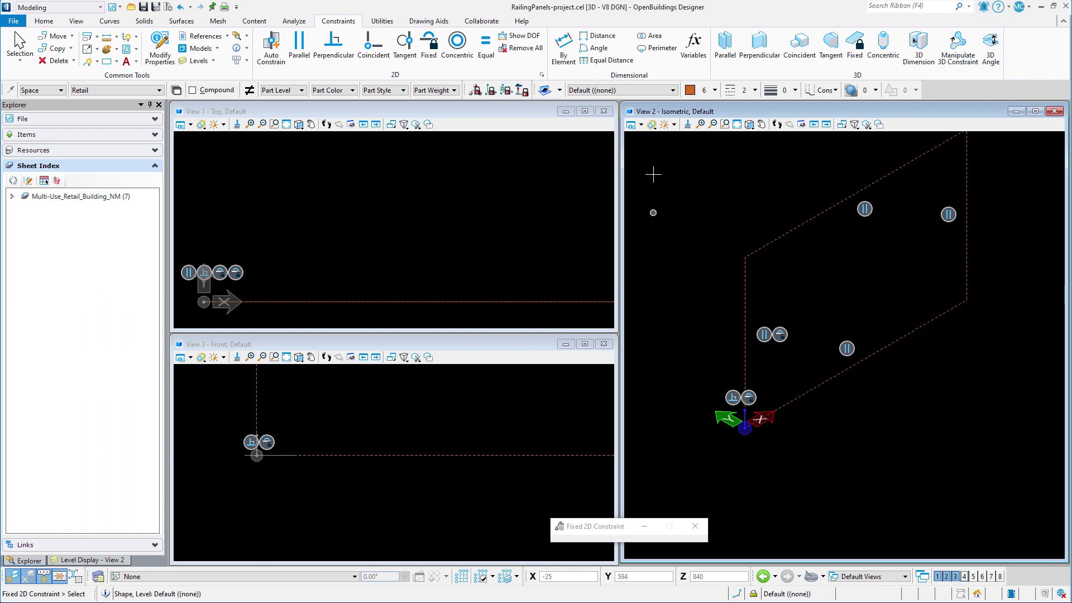
Step: Assign the ParametricBaluster item type from the Railing library to the model's variables and expand its variable list
{"action": "left_click", "coordinate": [695, 56]}
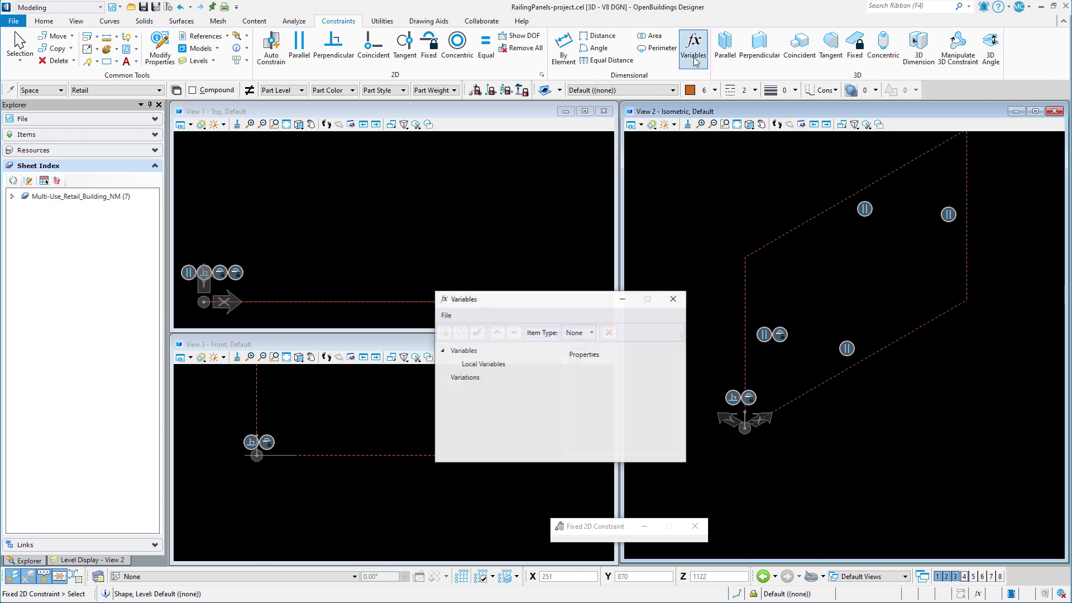
{"action": "left_click", "coordinate": [592, 334]}
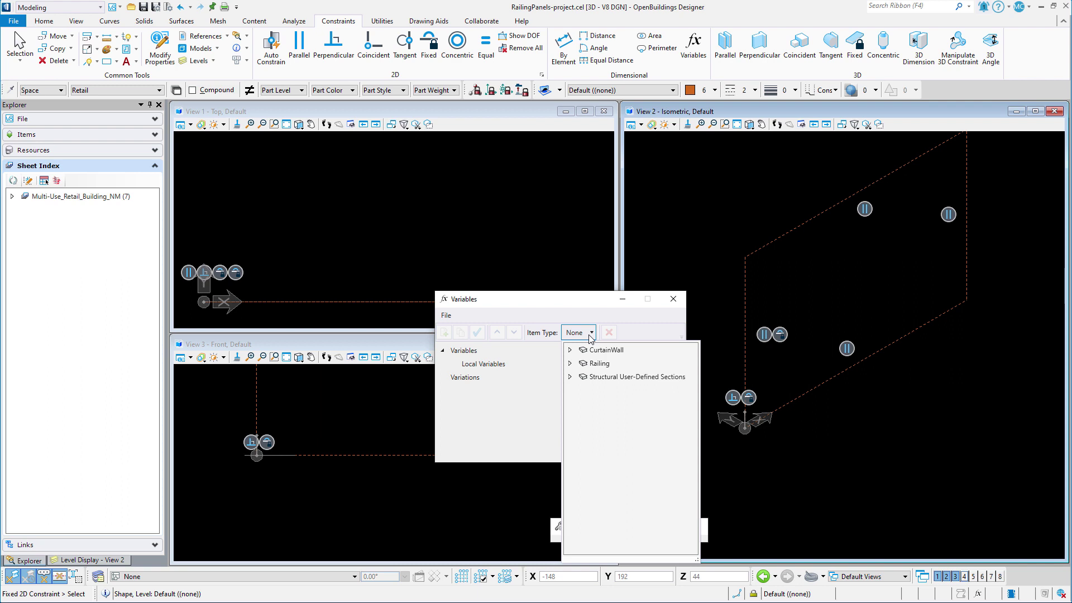
{"action": "left_click", "coordinate": [571, 364]}
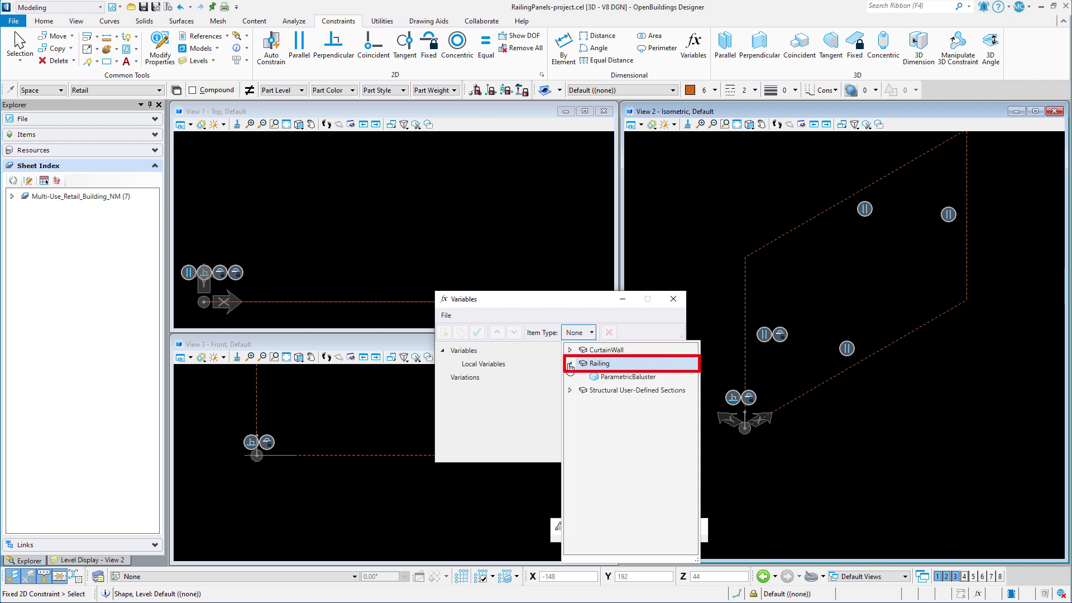
{"action": "left_click", "coordinate": [617, 377]}
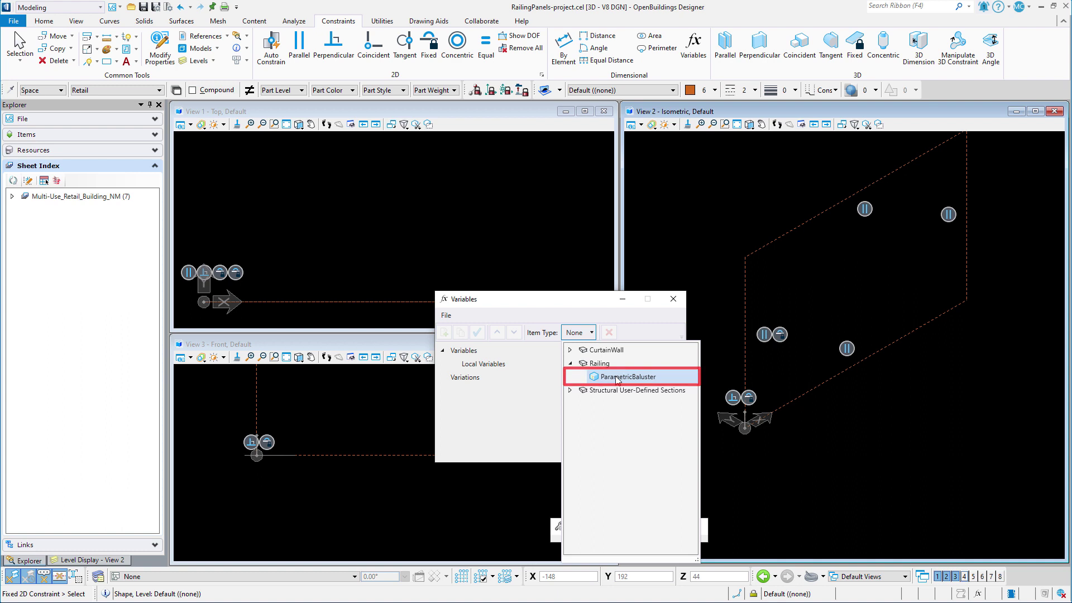
{"action": "left_click", "coordinate": [617, 377]}
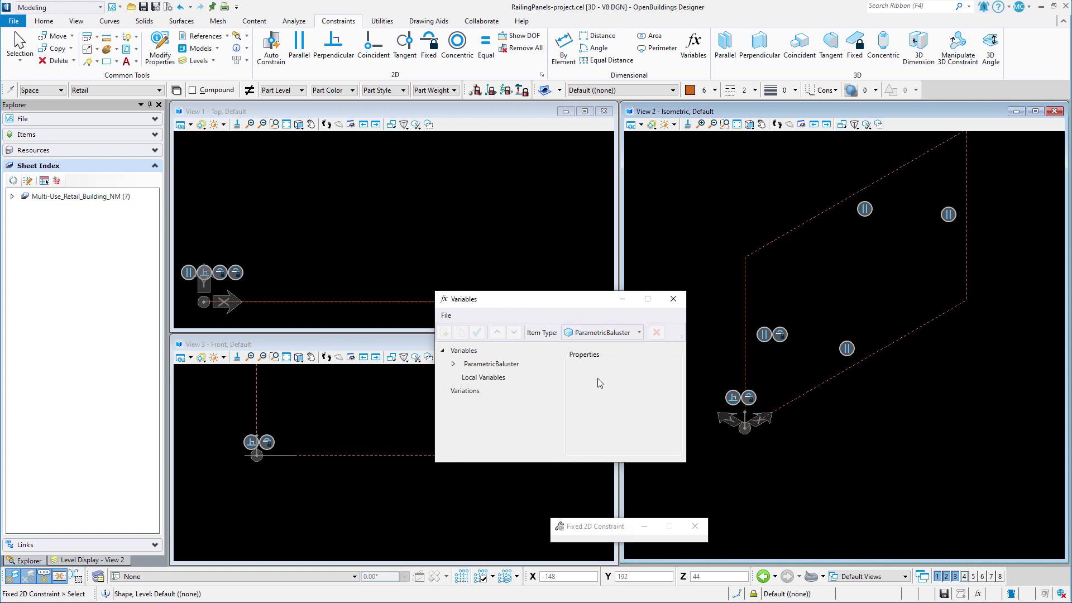
{"action": "double_click", "coordinate": [491, 364]}
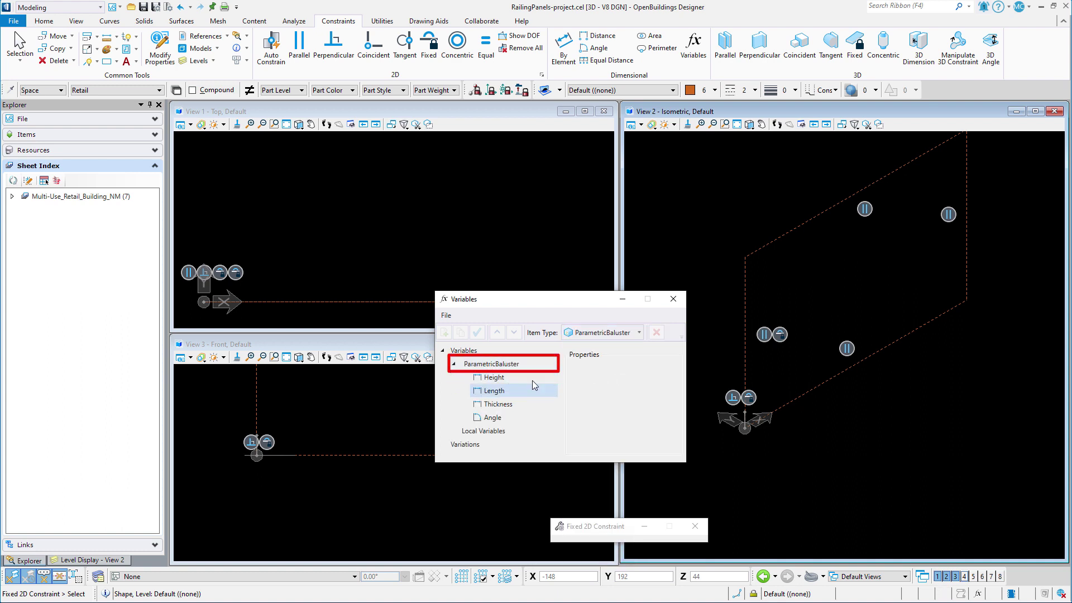
{"action": "left_click_drag", "start_coordinate": [530, 308], "coordinate": [426, 168]}
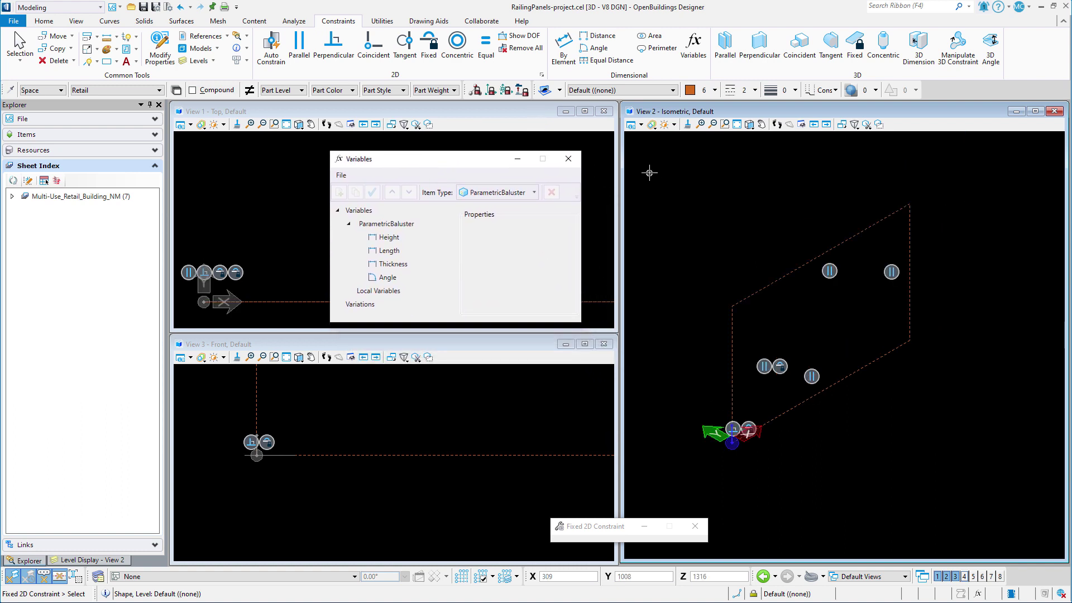
Step: Add a By Element dimensional constraint to the rectangle's vertical edge opposite the origin and link it to the Height variable
{"action": "left_click", "coordinate": [565, 64]}
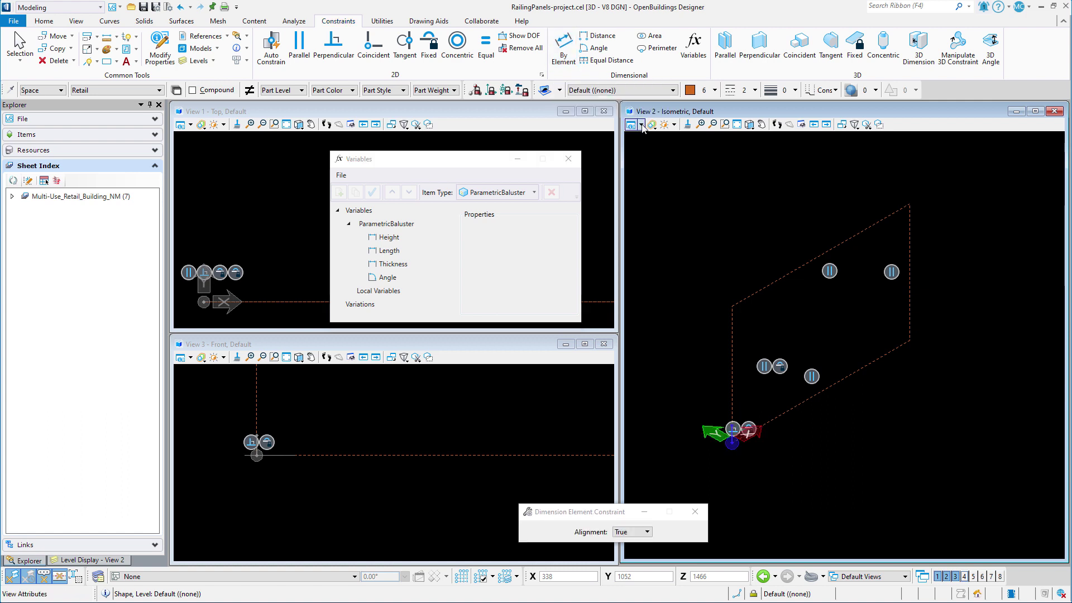
{"action": "left_click_drag", "start_coordinate": [617, 513], "coordinate": [691, 162]}
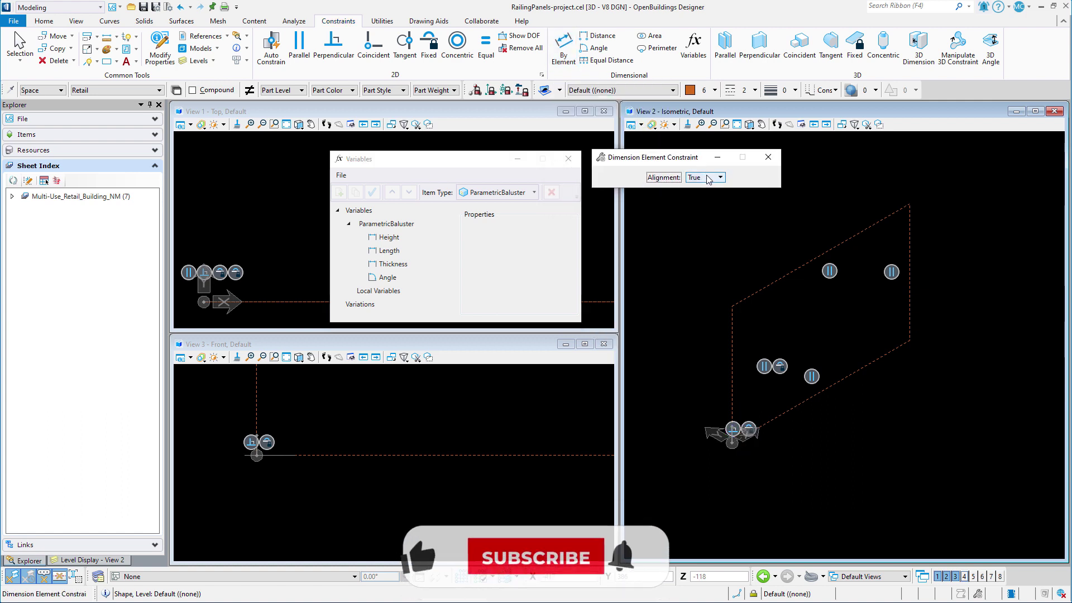
{"action": "left_click", "coordinate": [911, 280]}
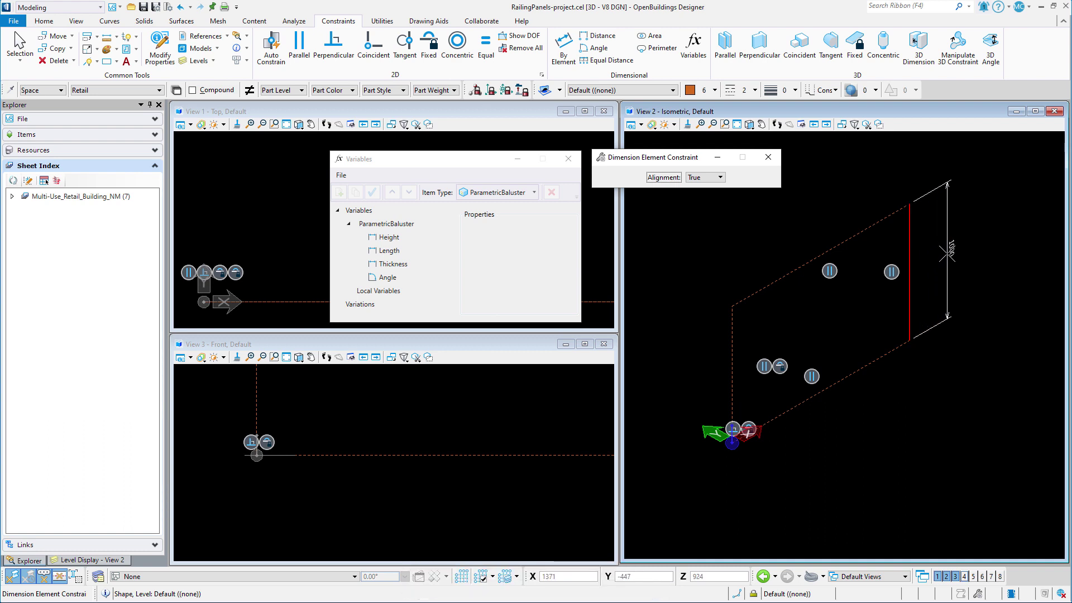
{"action": "left_click", "coordinate": [947, 253]}
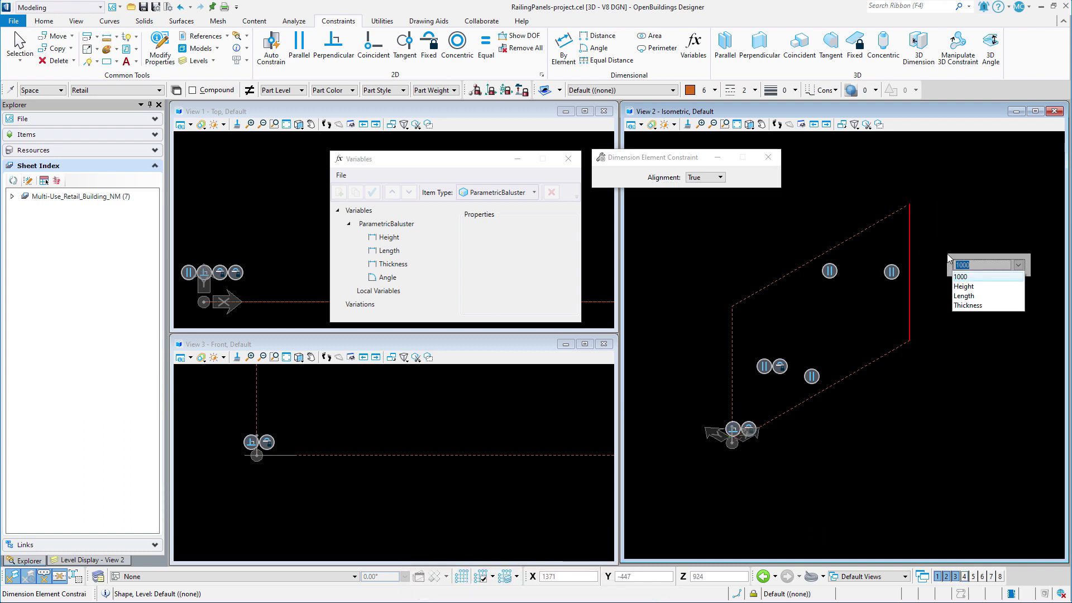
{"action": "left_click", "coordinate": [970, 288]}
{"action": "key", "text": "Return"}
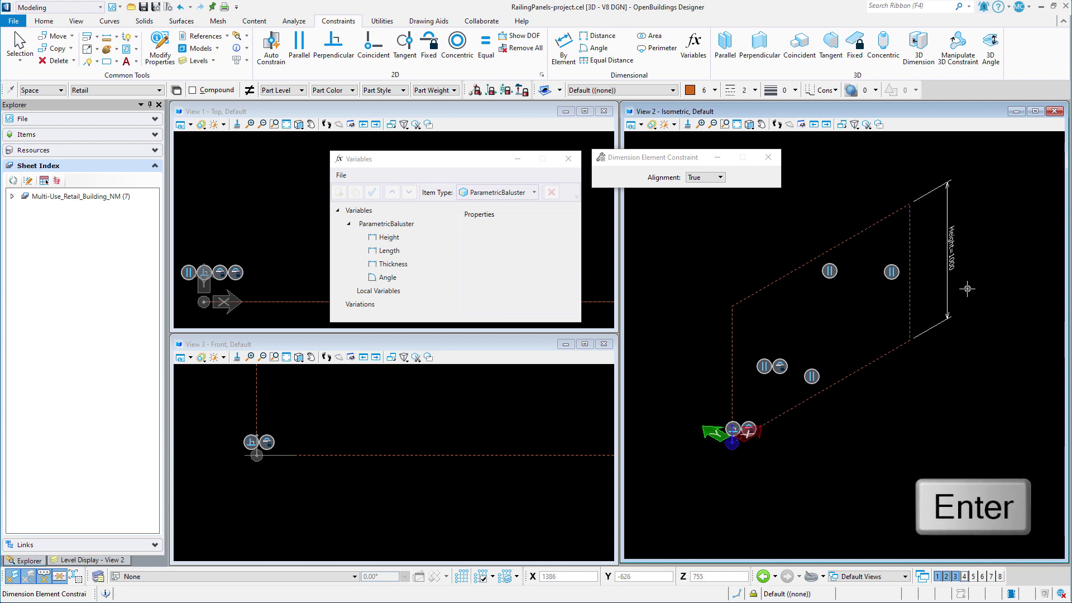
{"action": "left_click", "coordinate": [399, 240]}
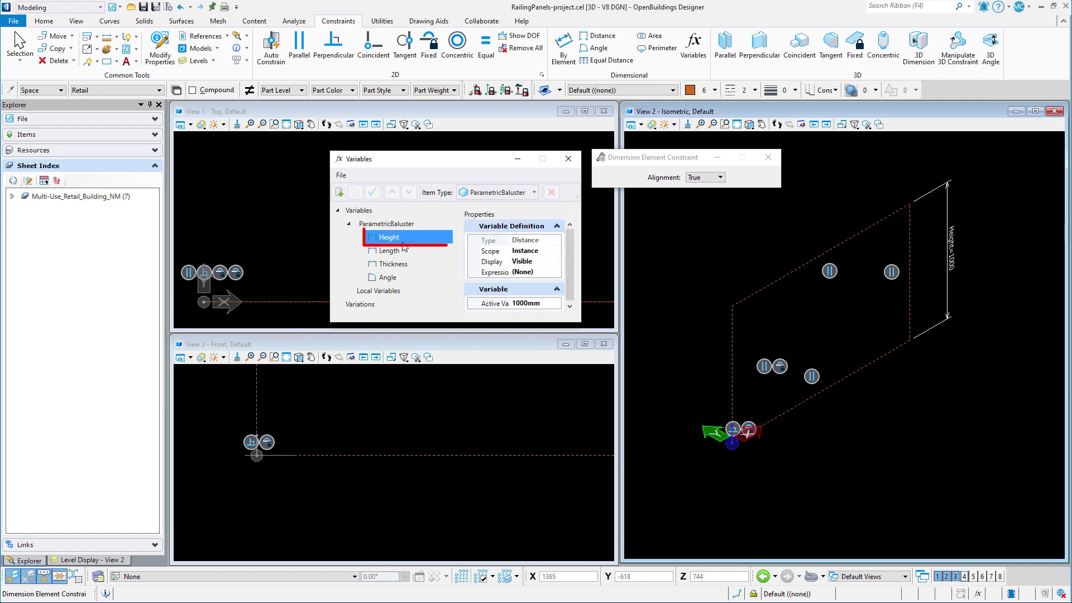
Step: Add a Distance constraint between the rectangle's two vertical edges and link it to the Length variable
{"action": "left_click", "coordinate": [598, 35]}
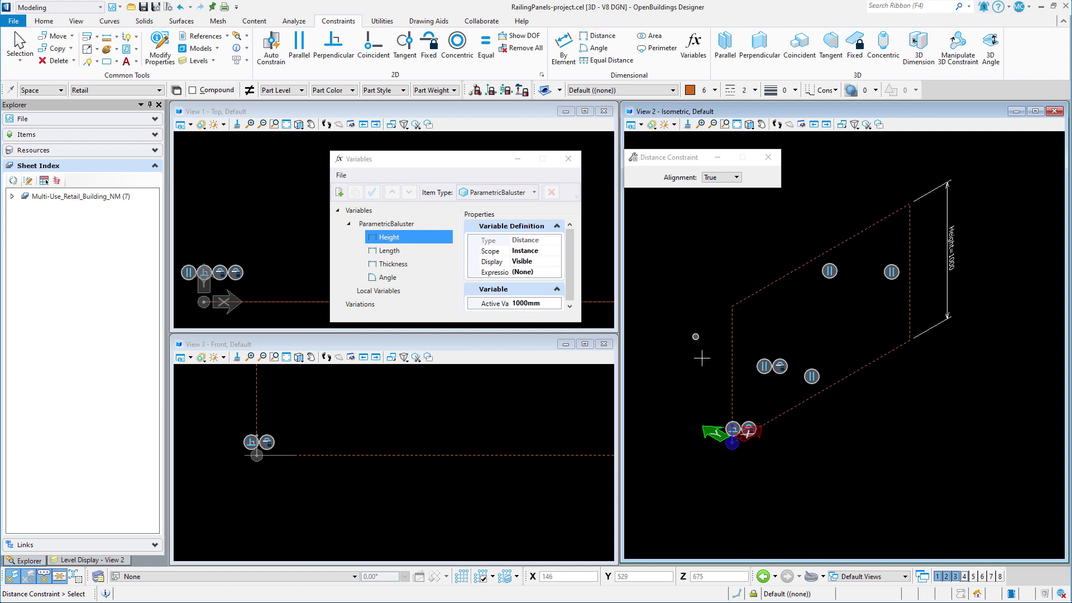
{"action": "left_click", "coordinate": [732, 349]}
{"action": "left_click", "coordinate": [912, 232]}
{"action": "left_click", "coordinate": [914, 304]}
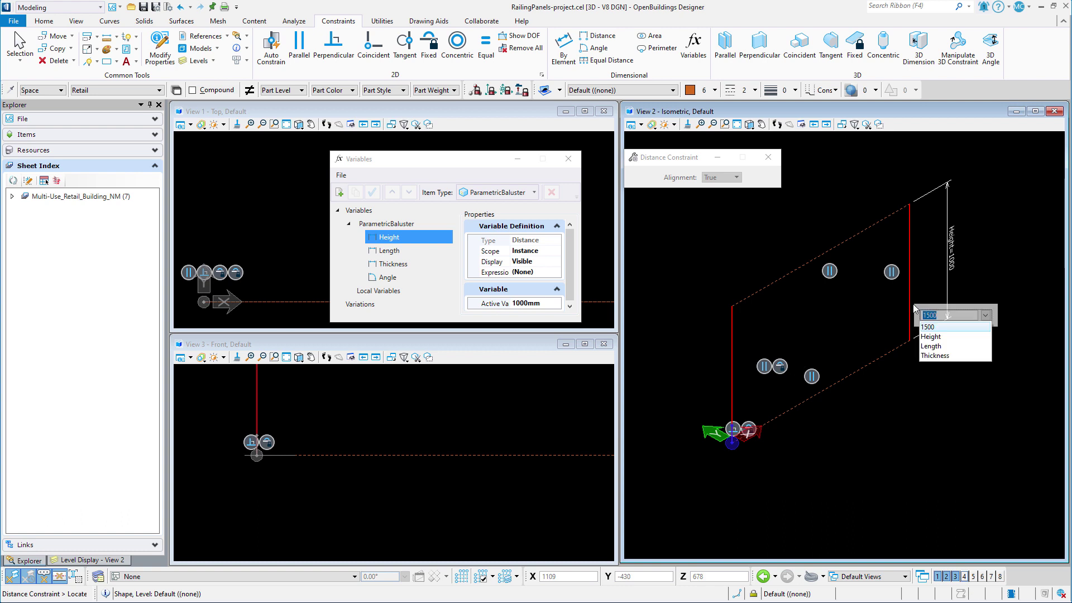
{"action": "left_click", "coordinate": [941, 346]}
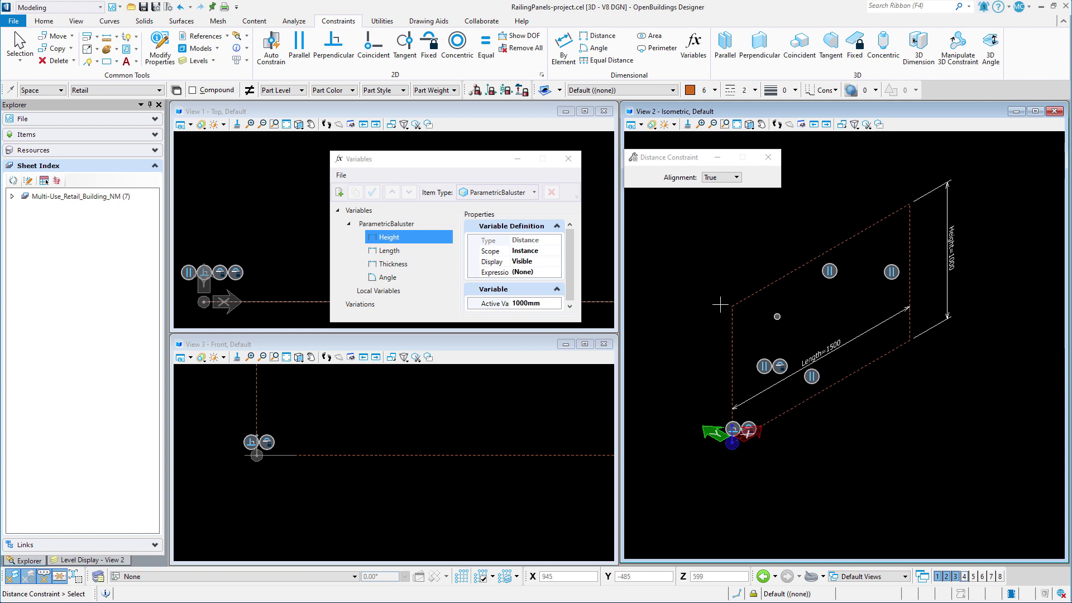
Step: Create a local variable named Angle2 and set its type to Angle
{"action": "left_click", "coordinate": [397, 281]}
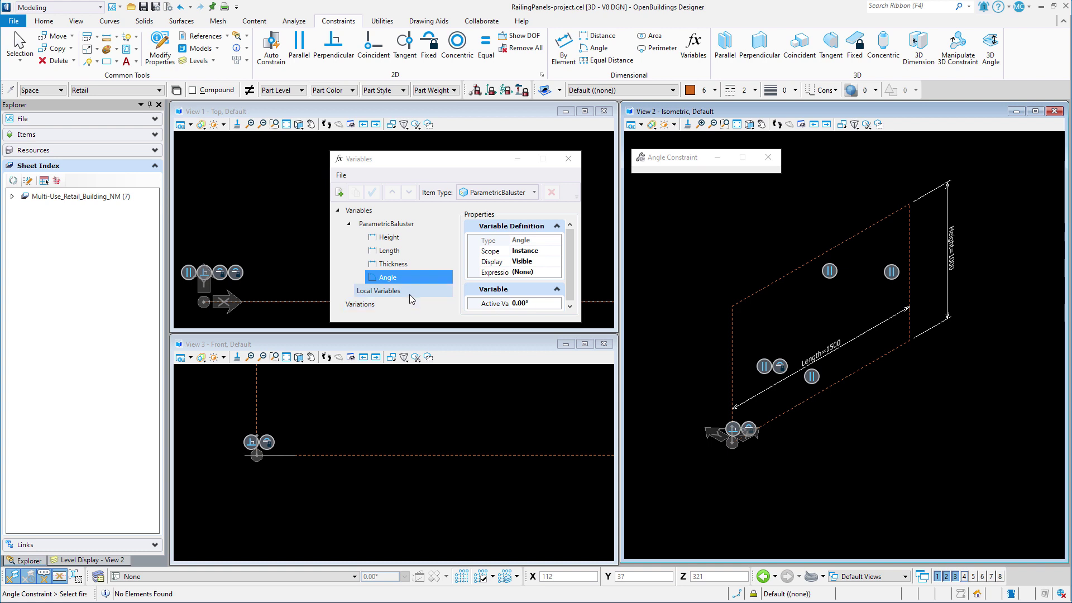
{"action": "left_click", "coordinate": [339, 192]}
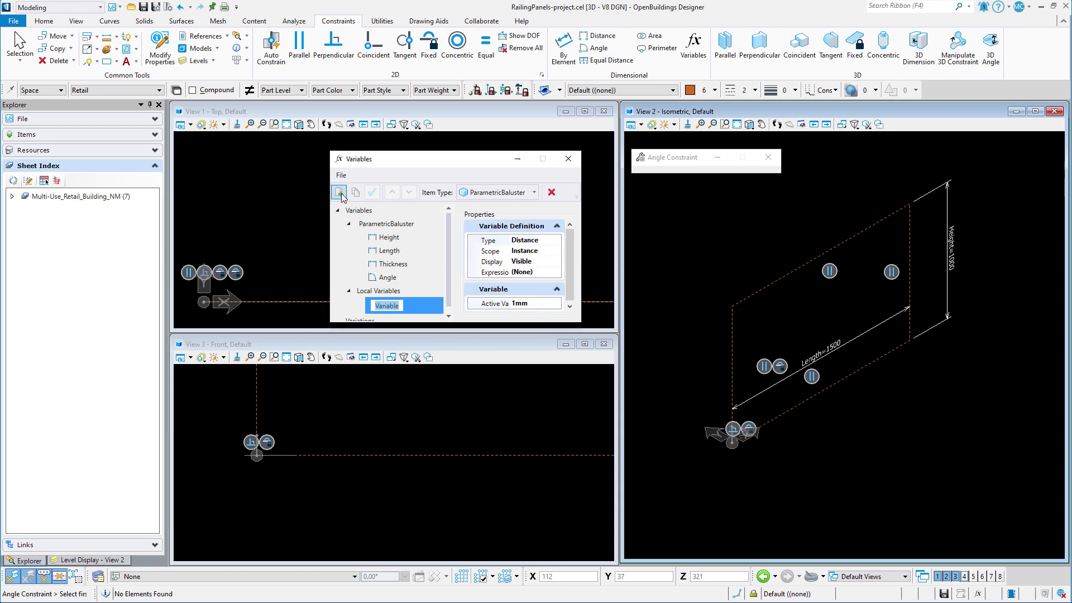
{"action": "type", "text": "Angle2"}
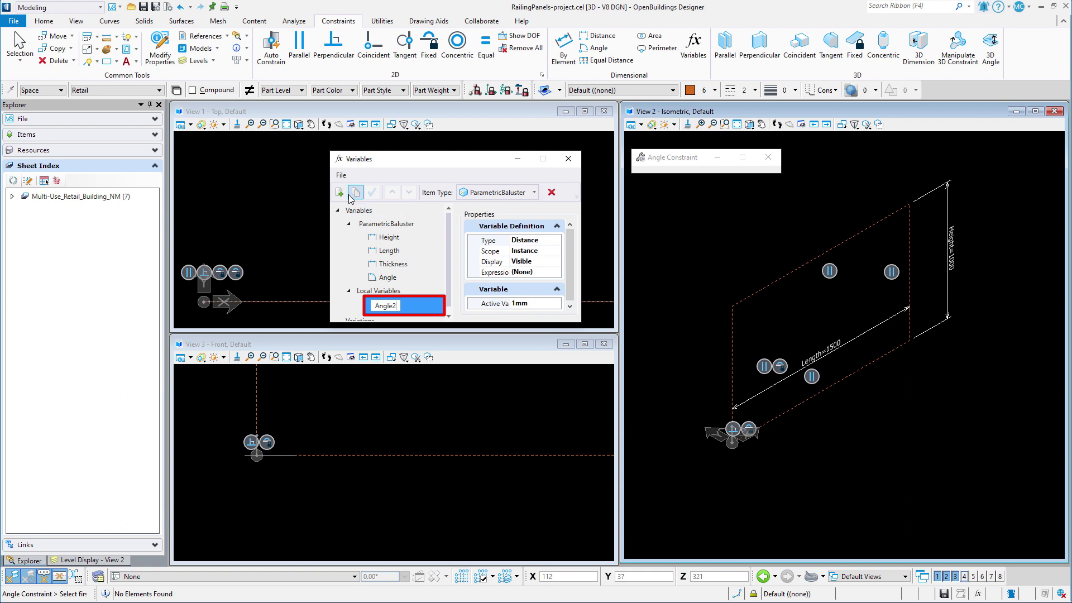
{"action": "key", "text": "Return"}
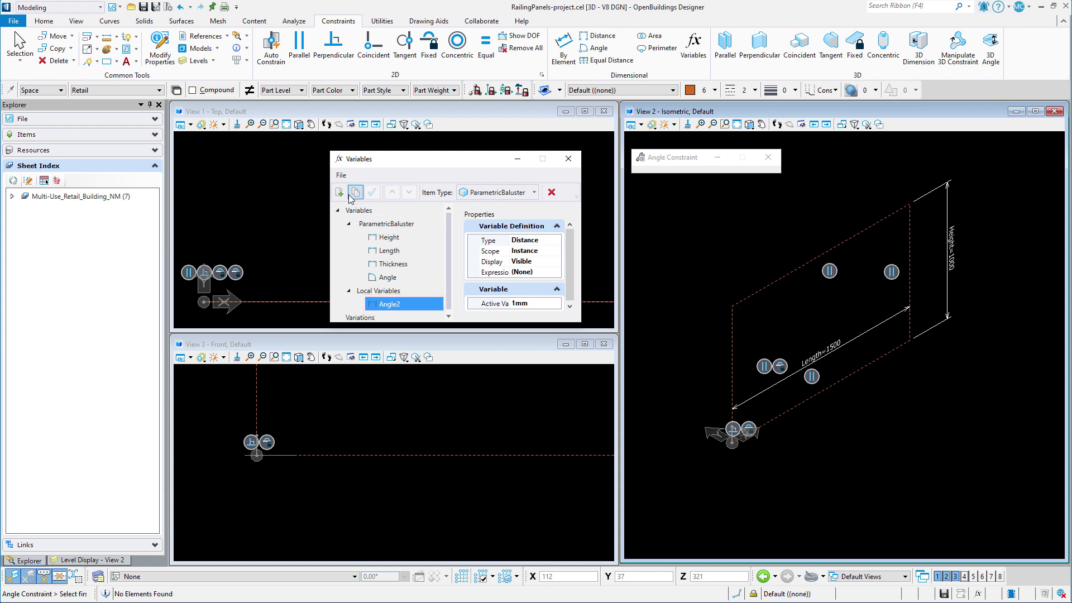
{"action": "left_click", "coordinate": [536, 240]}
{"action": "left_click", "coordinate": [556, 241]}
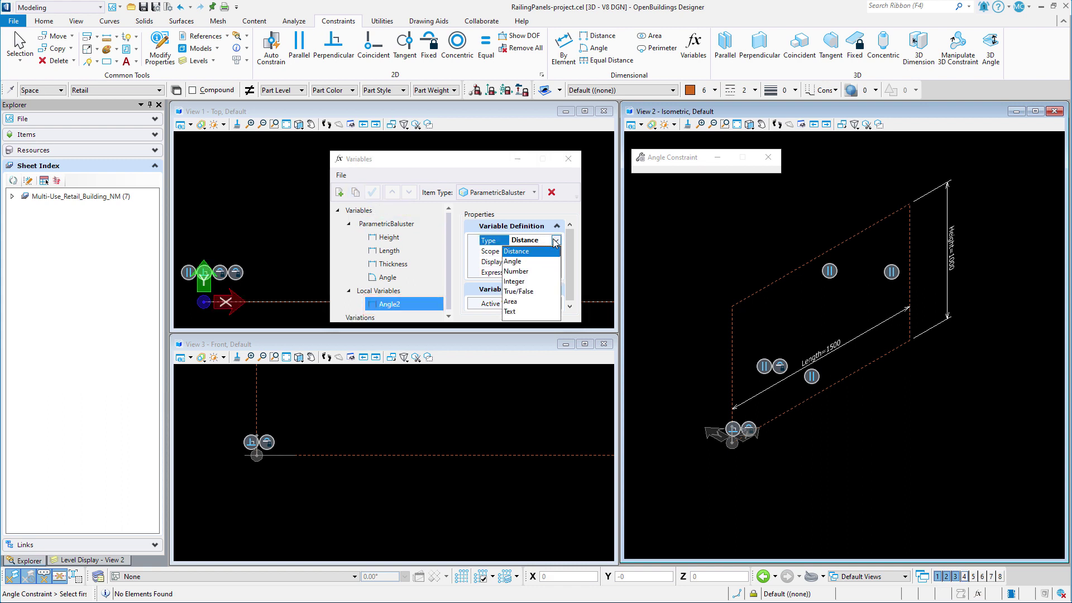
{"action": "left_click", "coordinate": [536, 262]}
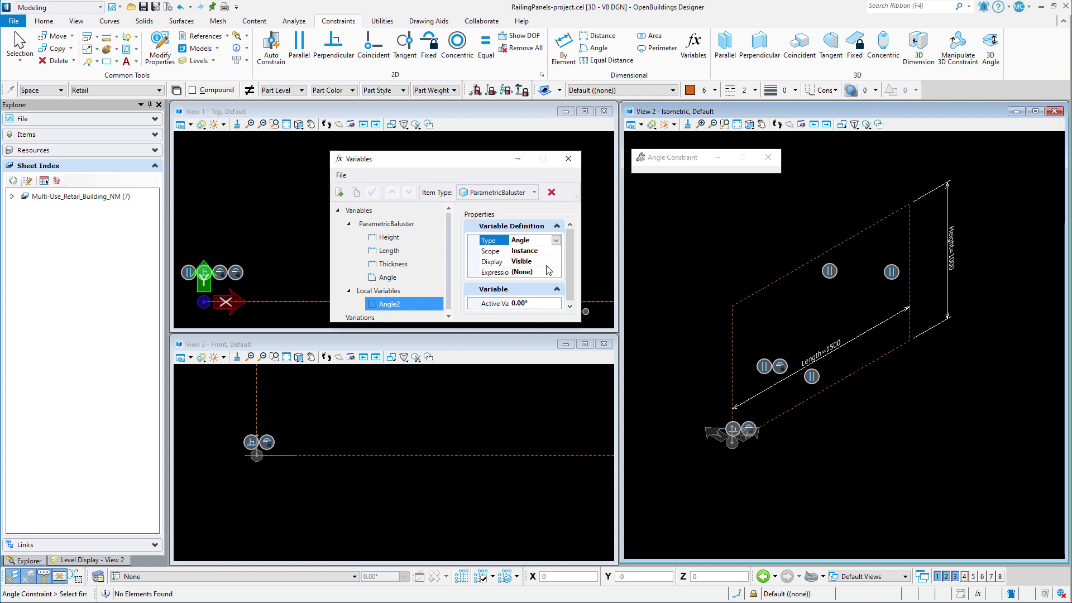
Step: Define the expression of the Angle2 variable as 90 - Angle, test it and accept it
{"action": "left_click", "coordinate": [548, 273]}
{"action": "left_click", "coordinate": [556, 273]}
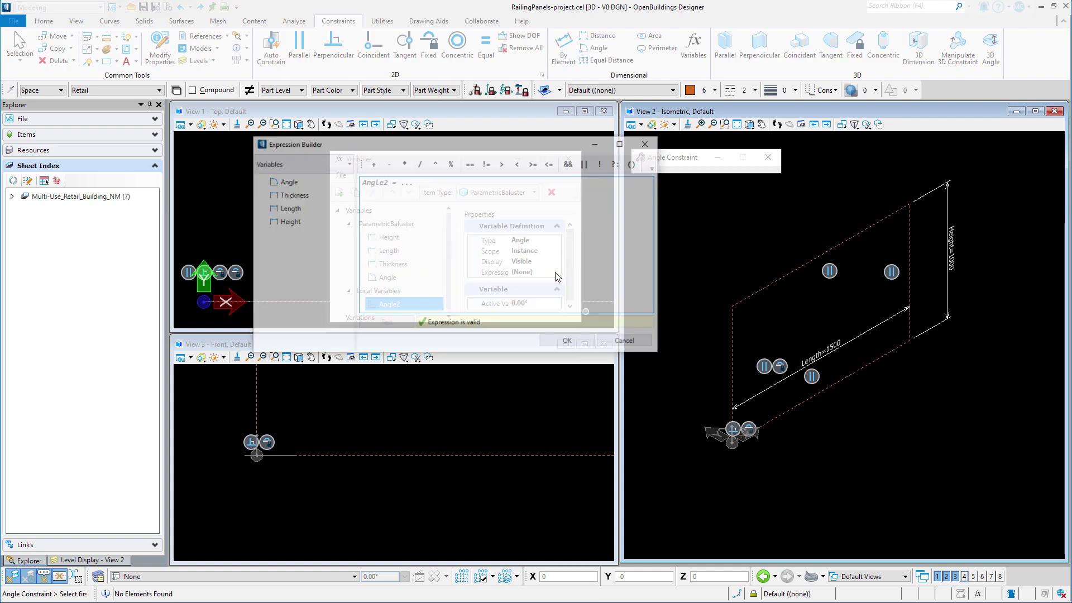
{"action": "left_click", "coordinate": [389, 182]}
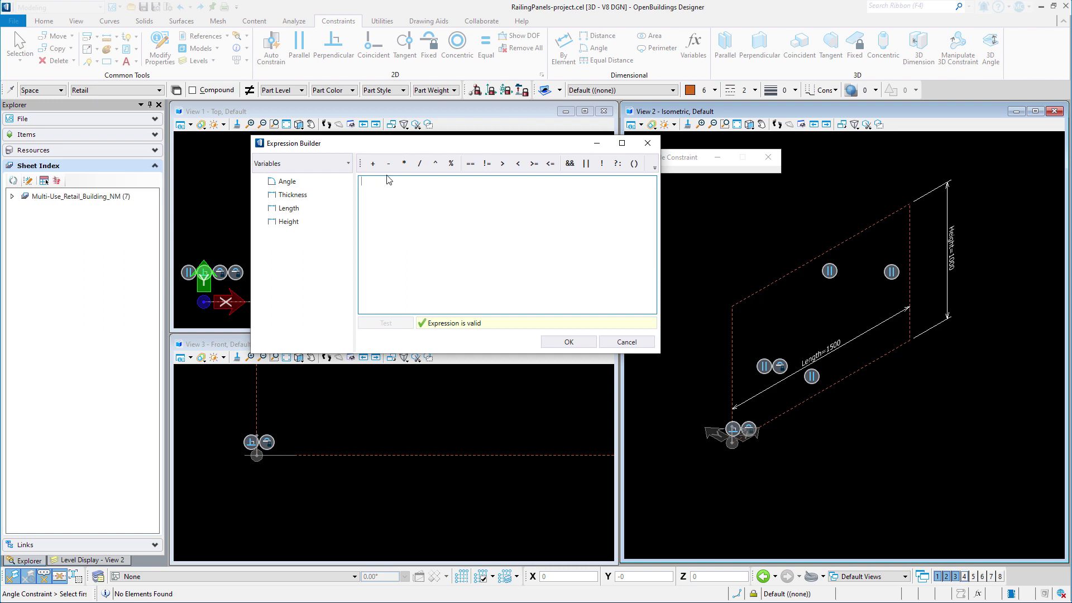
{"action": "type", "text": "90-"}
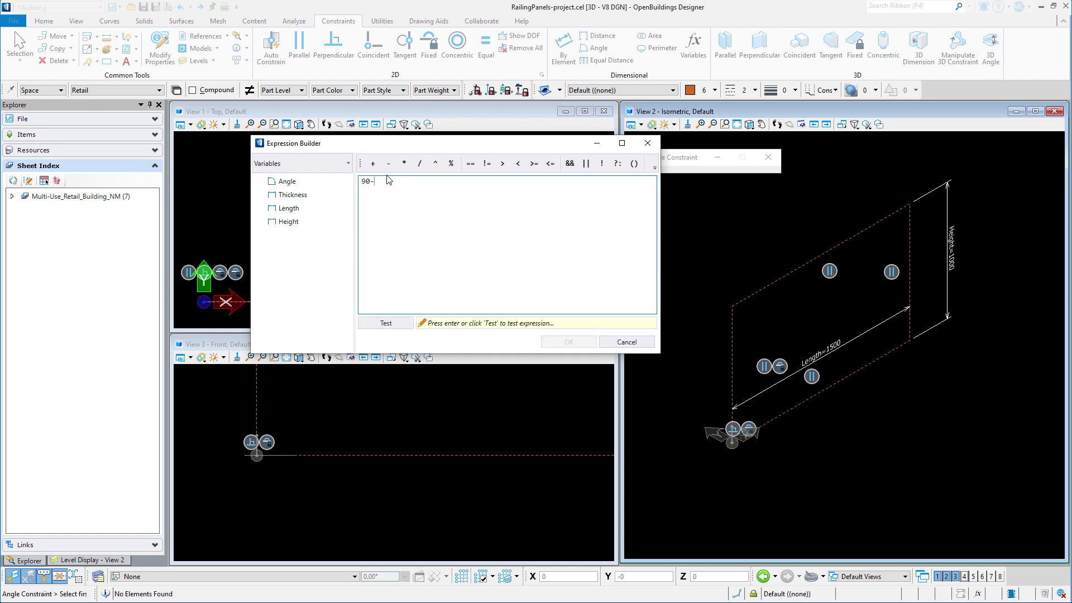
{"action": "double_click", "coordinate": [309, 181]}
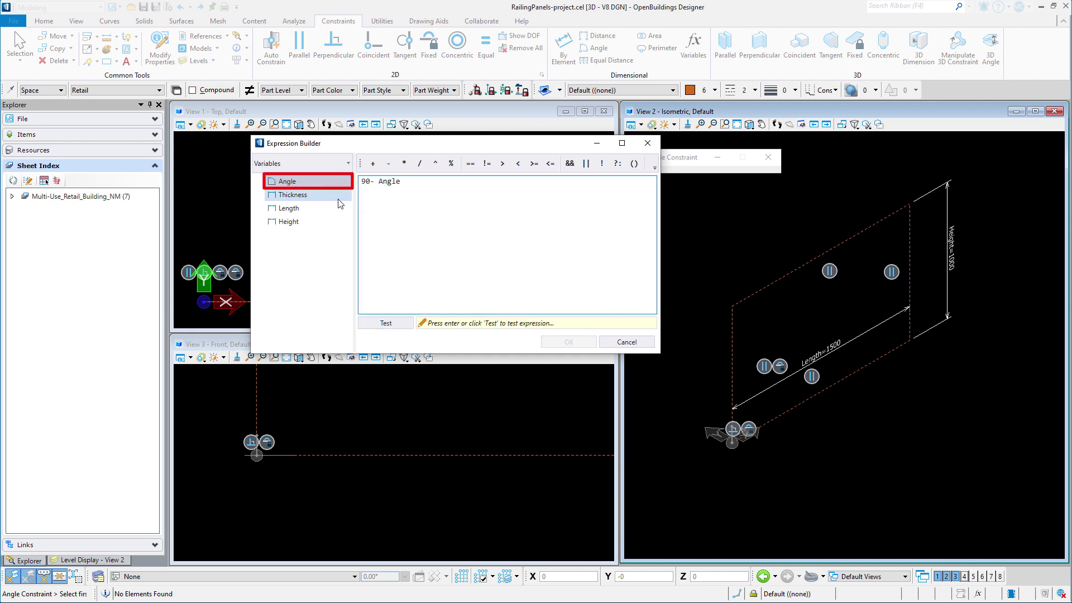
{"action": "left_click", "coordinate": [387, 322]}
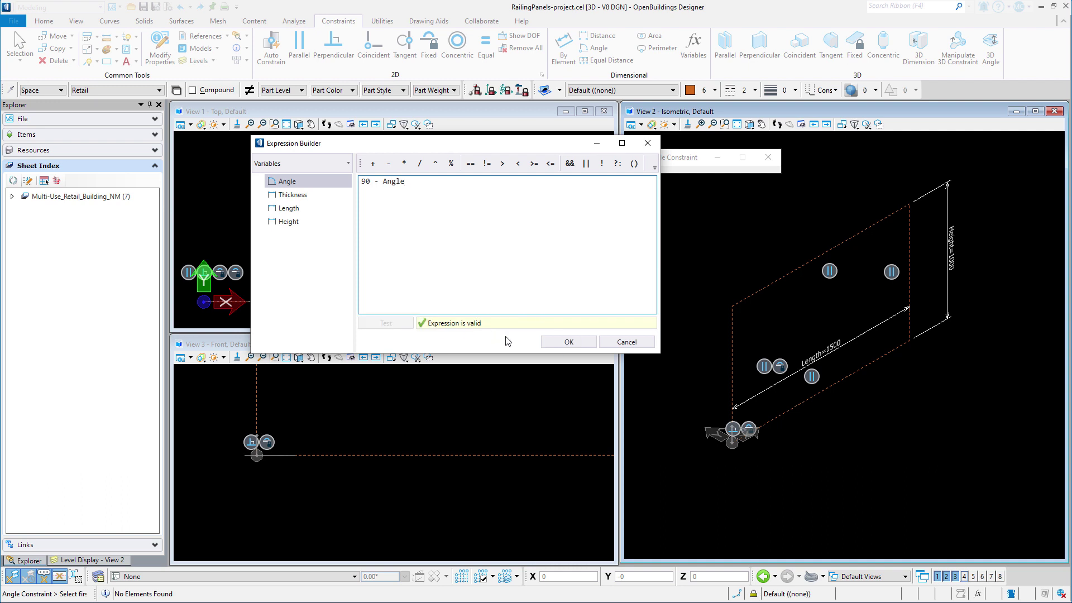
{"action": "left_click", "coordinate": [547, 341]}
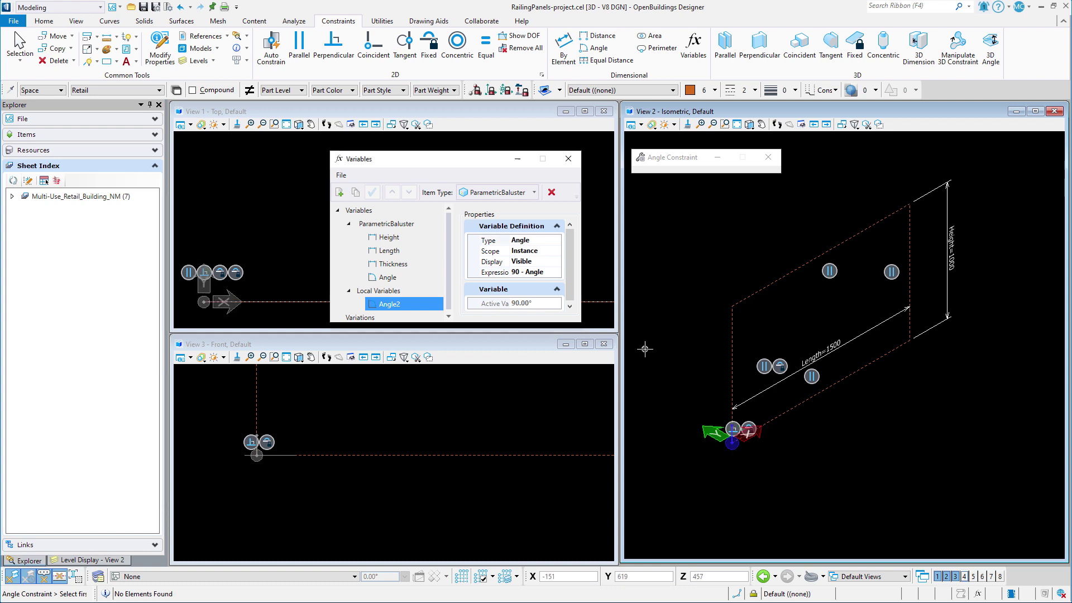
Step: Remove the perpendicular constraint at the rectangle's origin corner
{"action": "key", "text": "Escape"}
{"action": "left_click", "coordinate": [715, 397]}
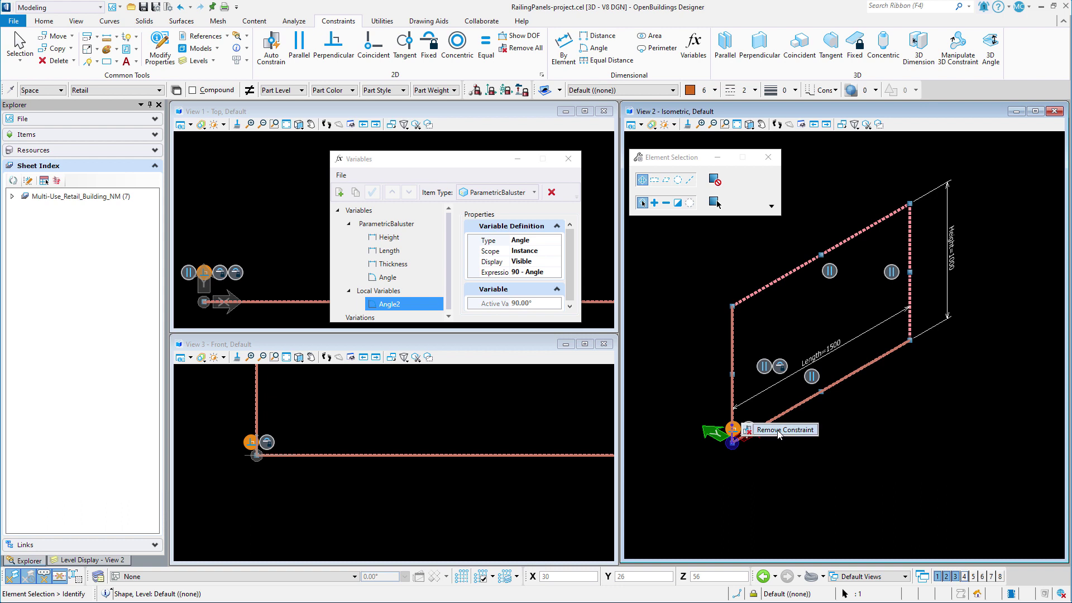
{"action": "left_click", "coordinate": [779, 434]}
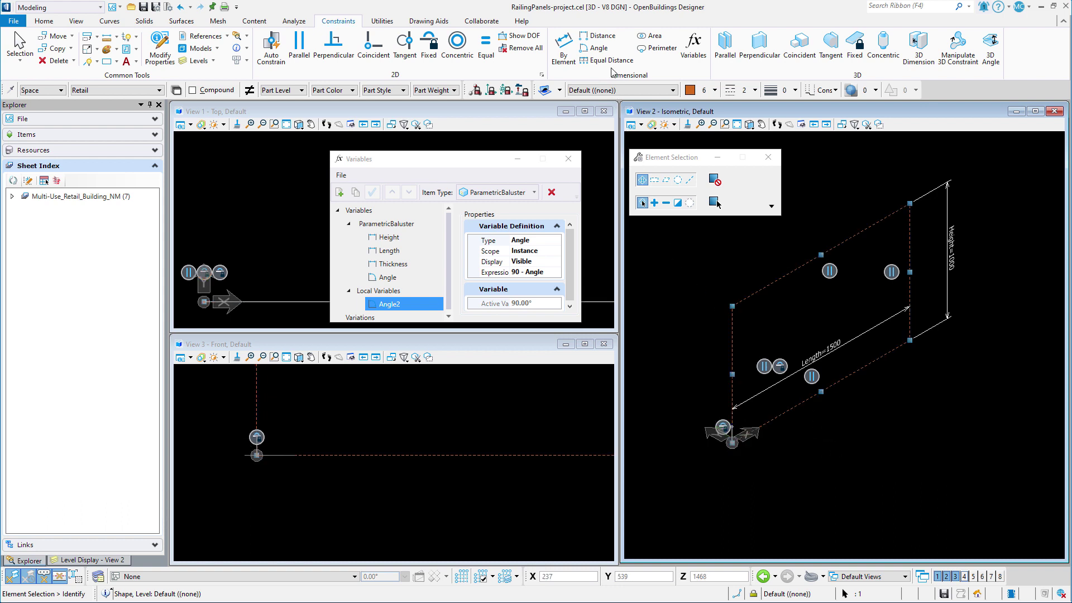
Step: Add an Angle constraint between the rectangle's bottom edge and the vertical edge at the origin, linked to the Angle2 variable
{"action": "left_click", "coordinate": [595, 48]}
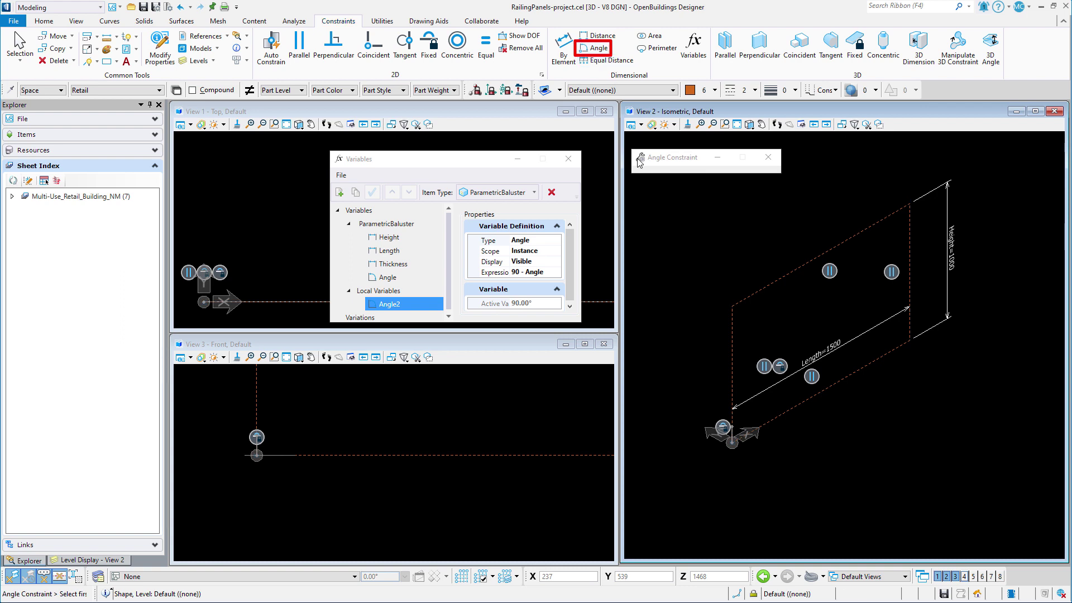
{"action": "left_click", "coordinate": [780, 414]}
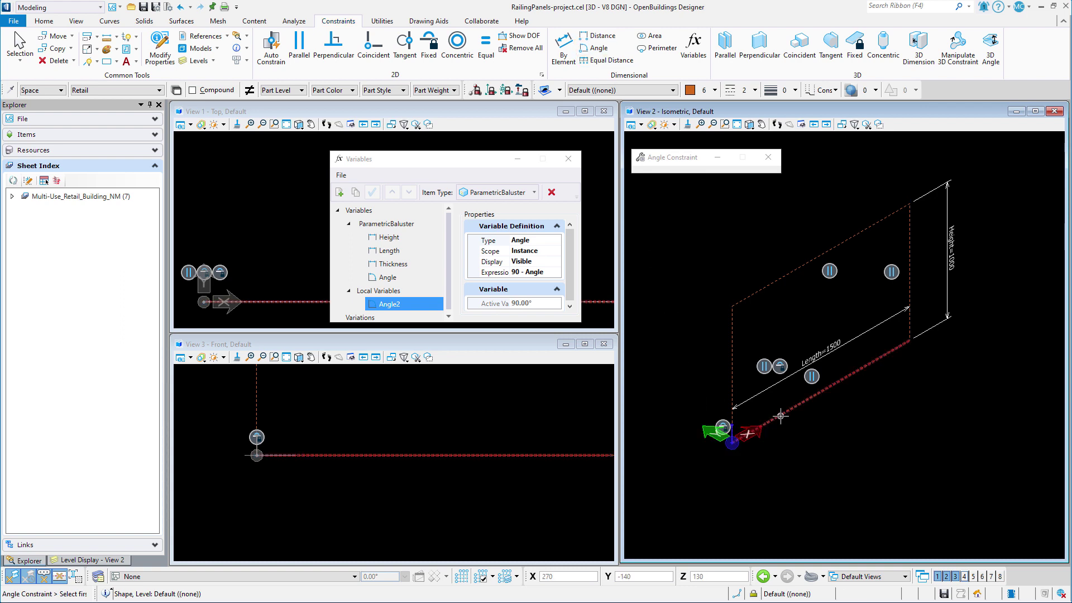
{"action": "left_click", "coordinate": [735, 366]}
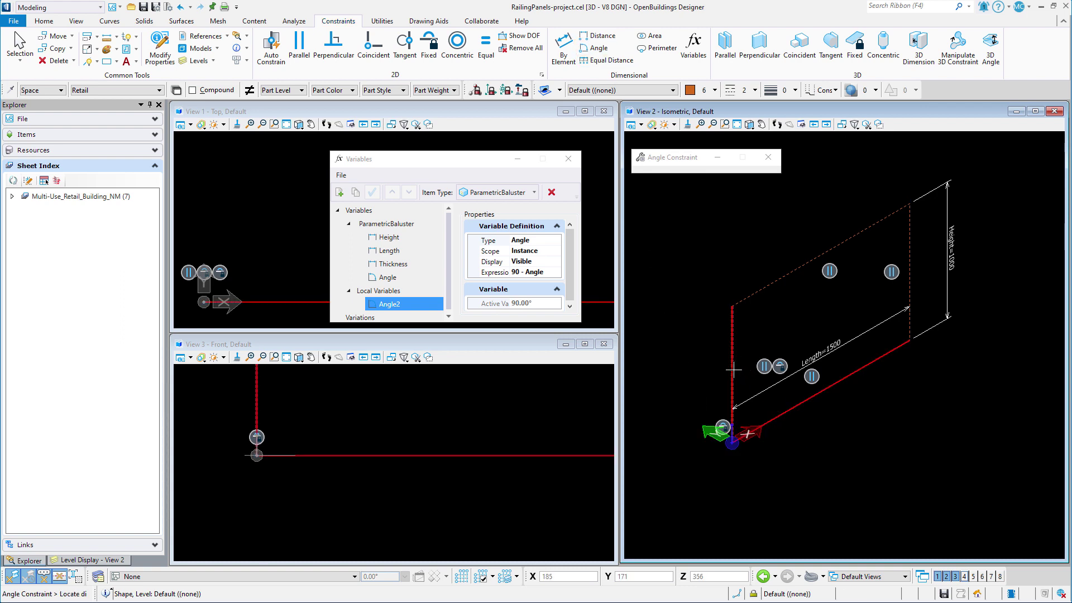
{"action": "left_click", "coordinate": [761, 334]}
{"action": "left_click", "coordinate": [782, 369]}
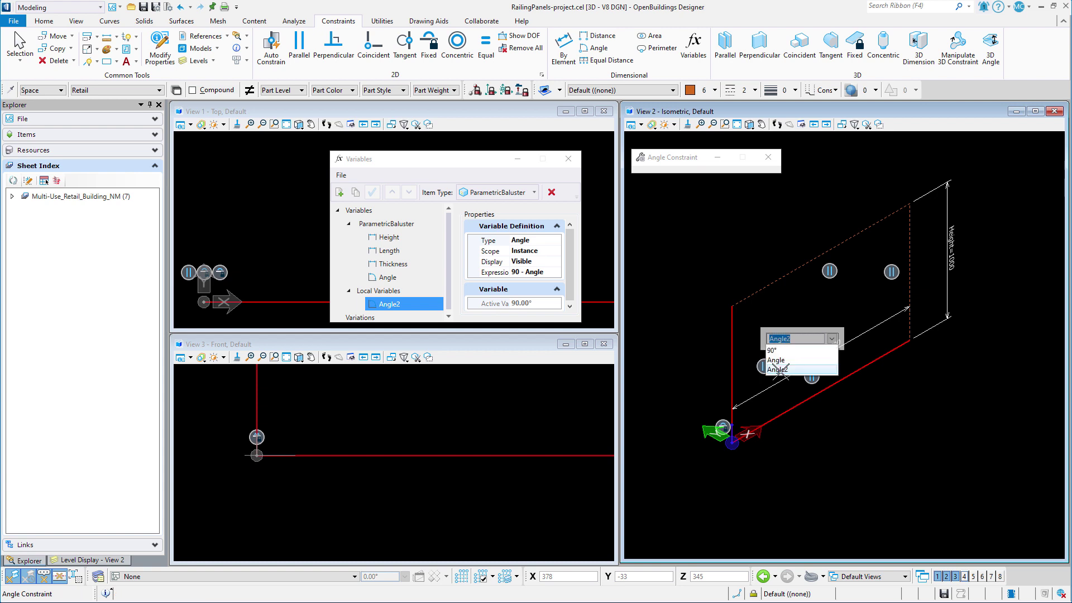
{"action": "key", "text": "Return"}
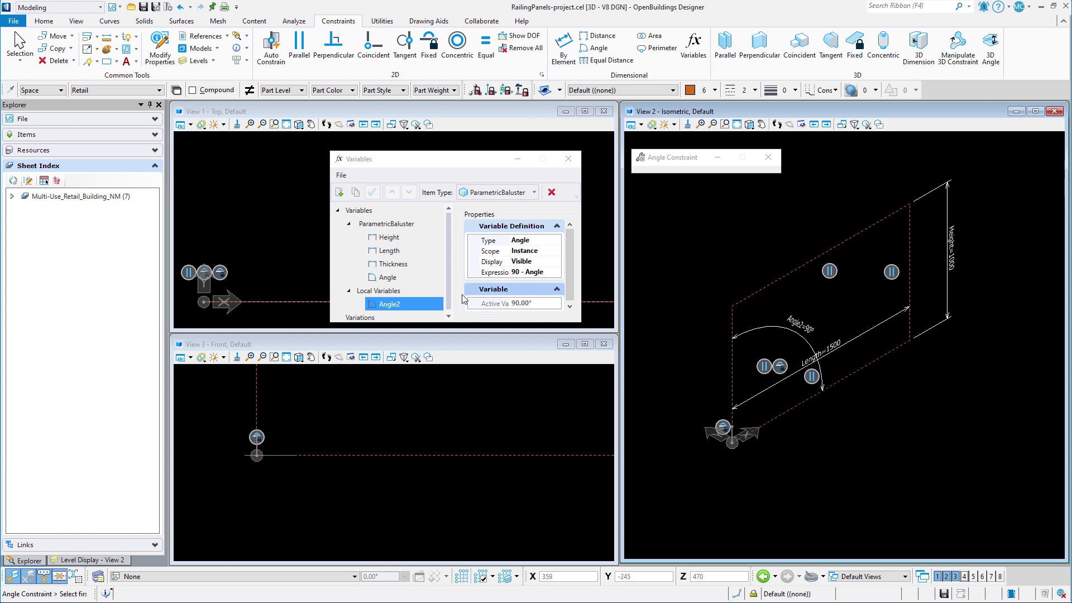
Step: Set the ParametricBaluster Angle variable's active value to 20 degrees
{"action": "left_click", "coordinate": [389, 278]}
{"action": "left_click", "coordinate": [537, 304]}
{"action": "left_click_drag", "start_coordinate": [537, 303], "coordinate": [515, 305]}
{"action": "type", "text": "20"}
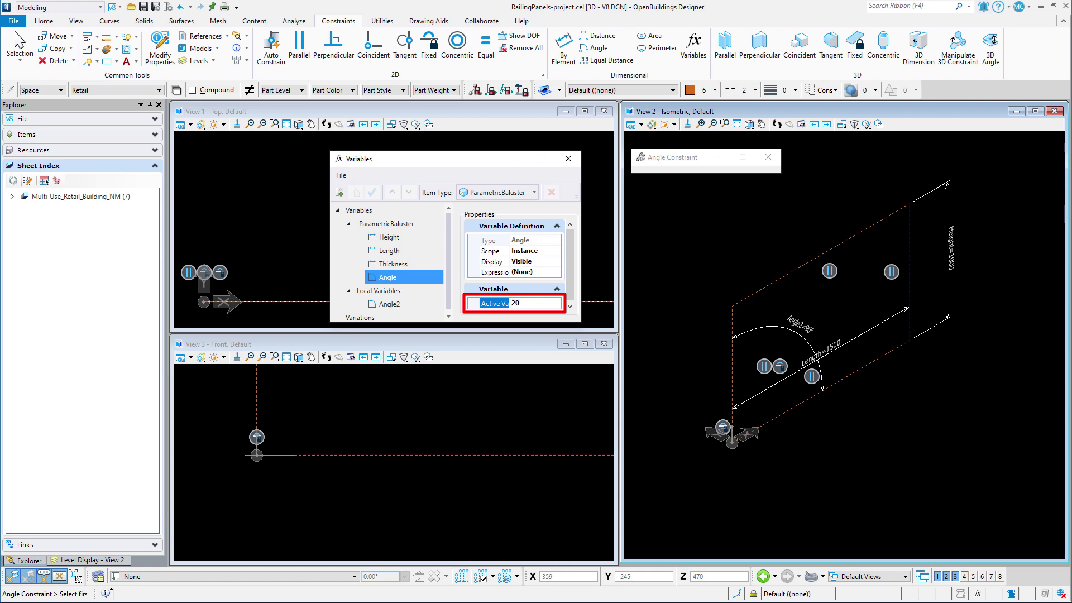
{"action": "key", "text": "Return"}
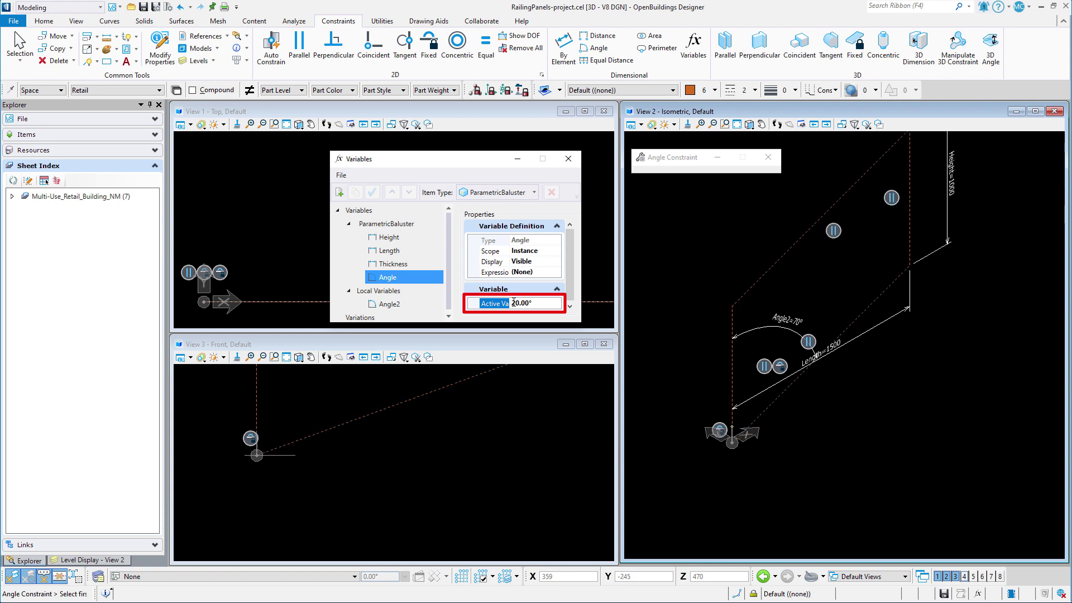
Step: Set the Length variable's active value to 1200 mm
{"action": "left_click", "coordinate": [435, 251]}
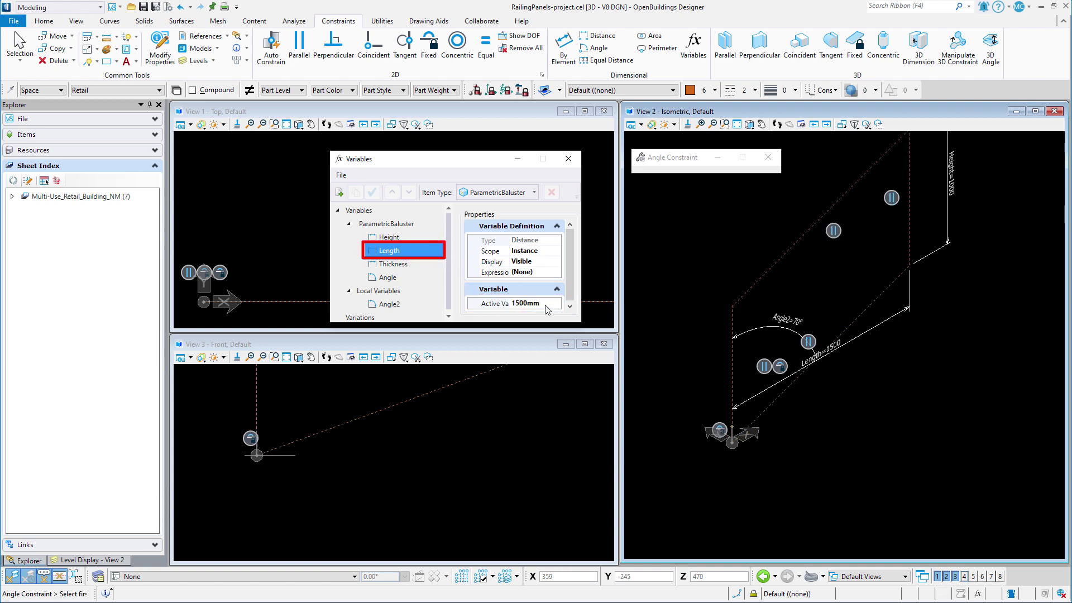
{"action": "left_click", "coordinate": [519, 304]}
{"action": "type", "text": "12"}
{"action": "key", "text": "Return"}
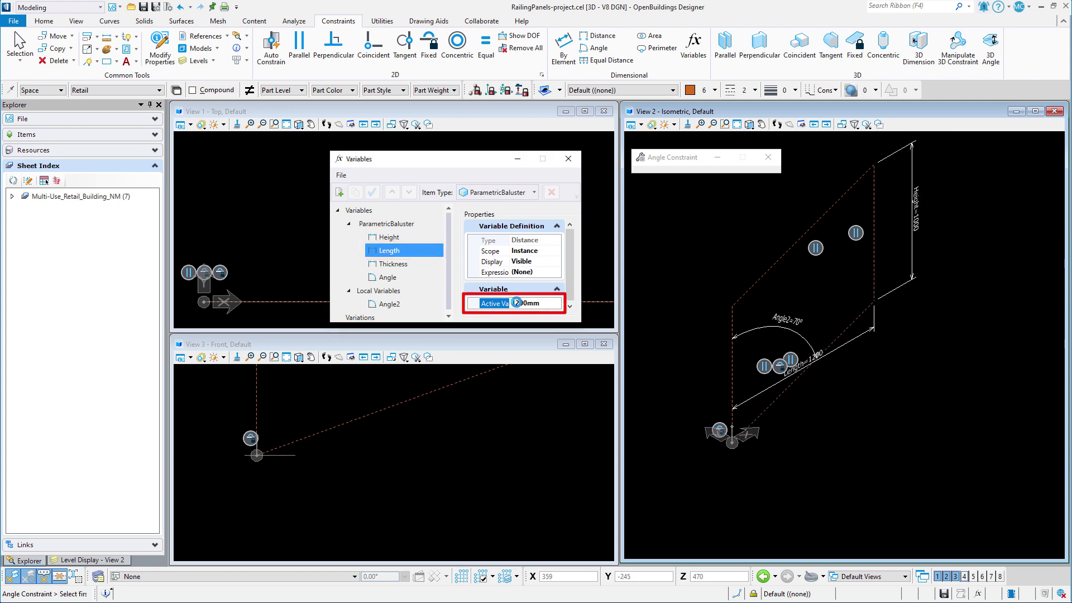
Step: Set the Height variable's active value to 900 mm
{"action": "left_click", "coordinate": [390, 237]}
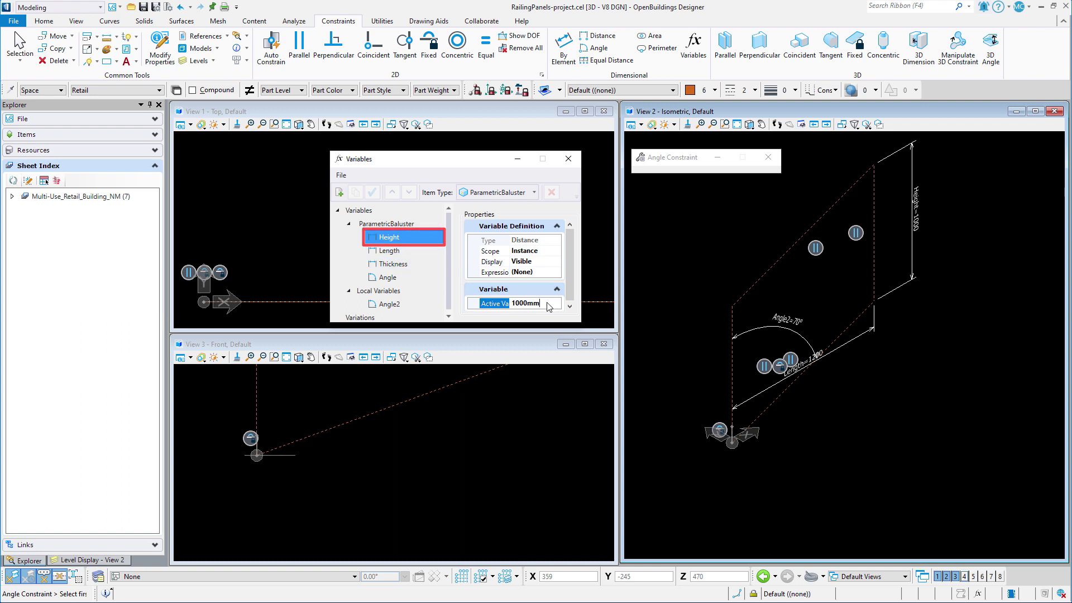
{"action": "left_click", "coordinate": [514, 303]}
{"action": "type", "text": "900"}
{"action": "key", "text": "Return"}
Step: Set the Angle variable's active value to 0 degrees and close the Variables dialog
{"action": "left_click", "coordinate": [389, 277]}
{"action": "left_click", "coordinate": [514, 304]}
{"action": "type", "text": "0"}
{"action": "key", "text": "Return"}
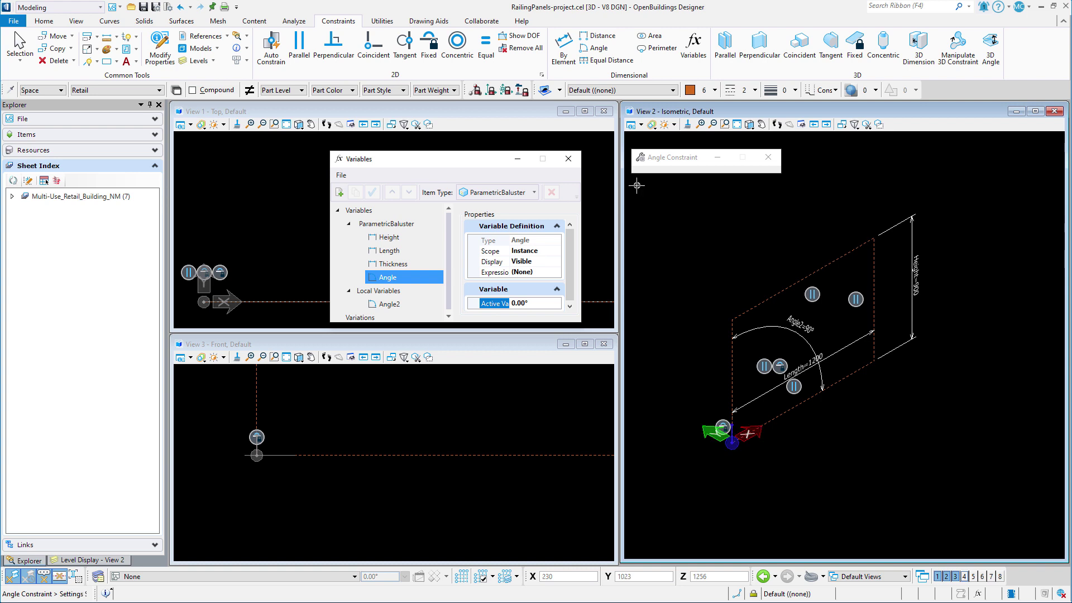
{"action": "left_click_drag", "start_coordinate": [559, 159], "coordinate": [561, 161]}
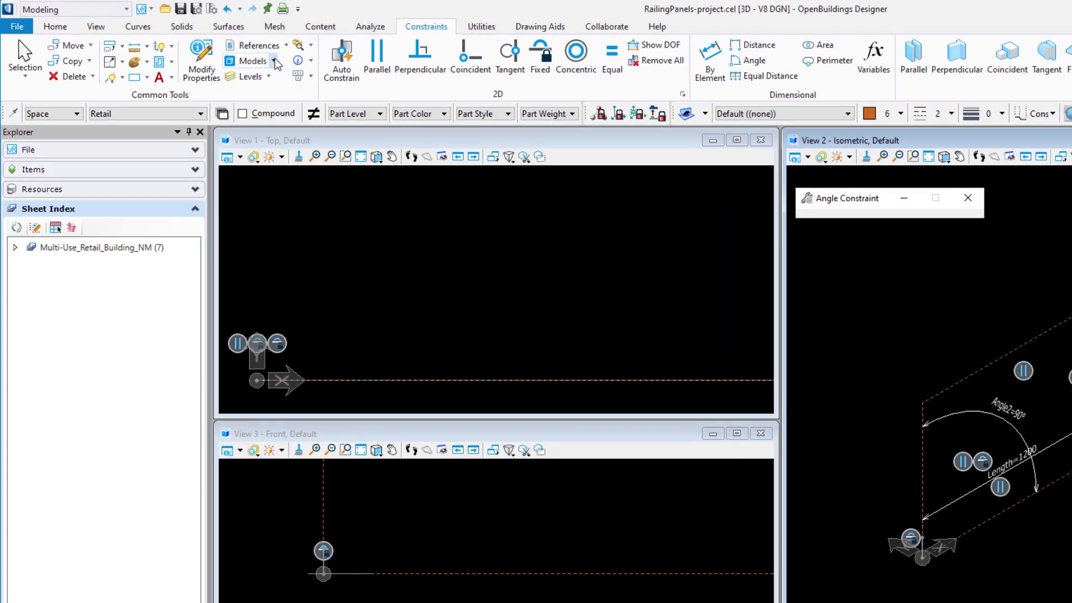
Step: Open the Default model's properties and set Can be placed as Cell to True
{"action": "left_click", "coordinate": [217, 48]}
{"action": "left_click", "coordinate": [279, 81]}
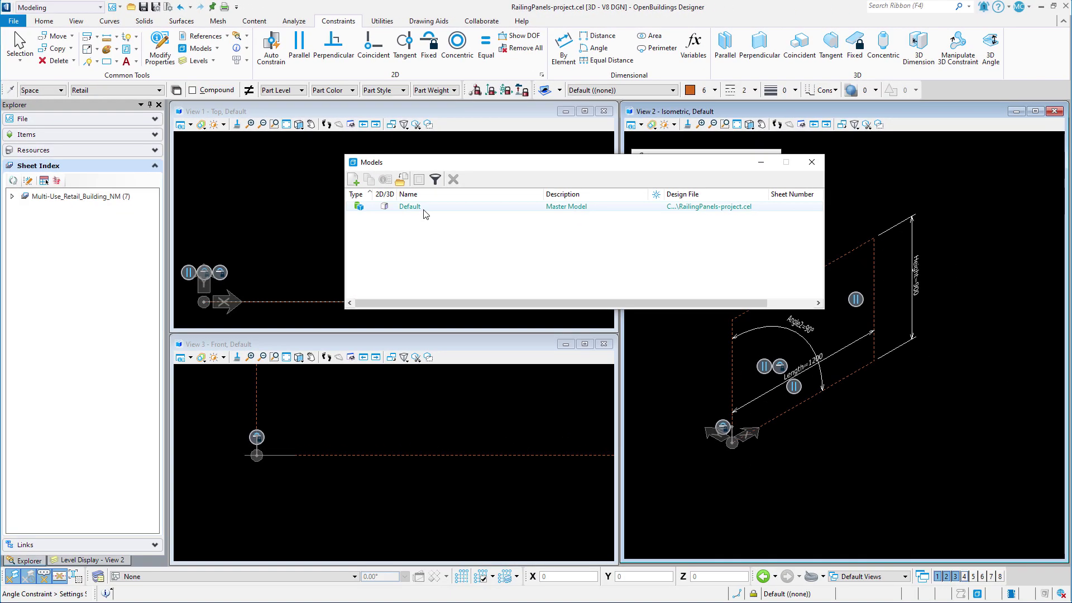
{"action": "left_click", "coordinate": [535, 266]}
{"action": "left_click", "coordinate": [386, 180]}
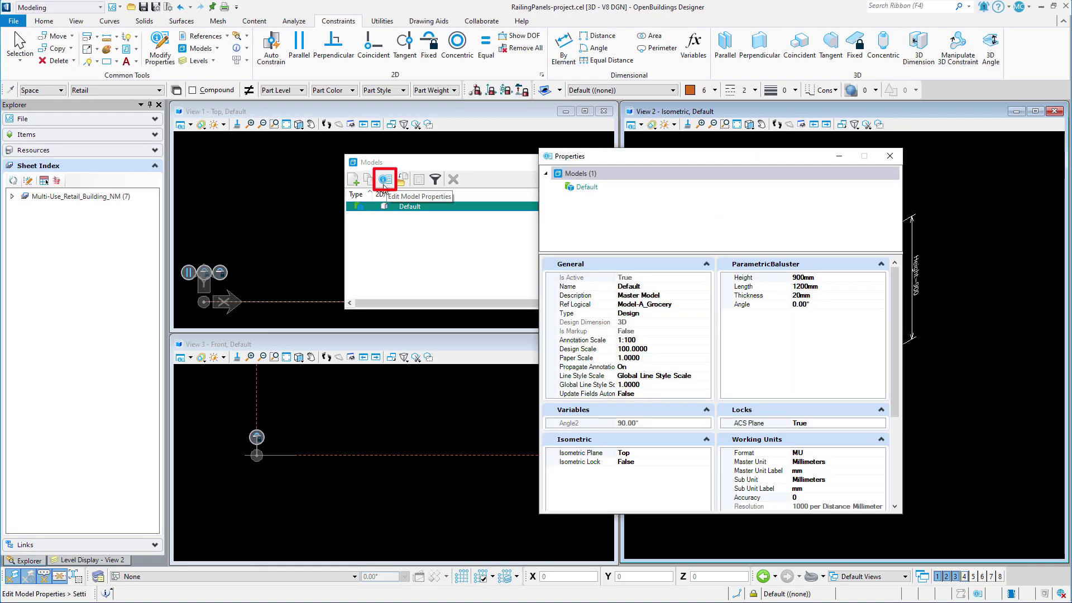
{"action": "left_click_drag", "start_coordinate": [896, 382], "coordinate": [900, 484]}
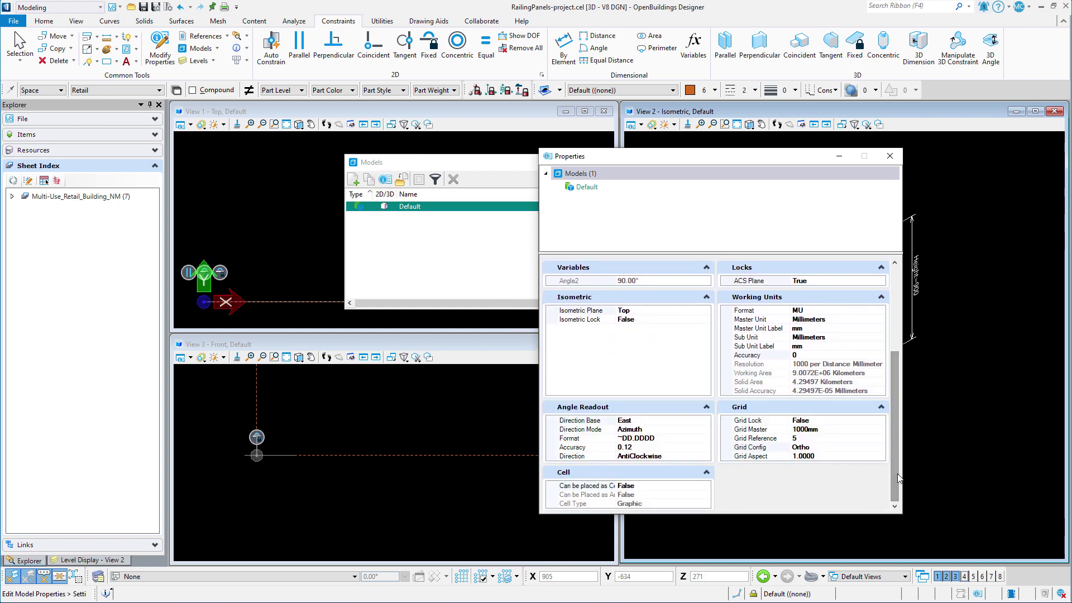
{"action": "left_click", "coordinate": [616, 485]}
{"action": "left_click", "coordinate": [665, 485]}
Step: Set the Default model's Cell Type to Parametric and close its properties
{"action": "left_click", "coordinate": [678, 504]}
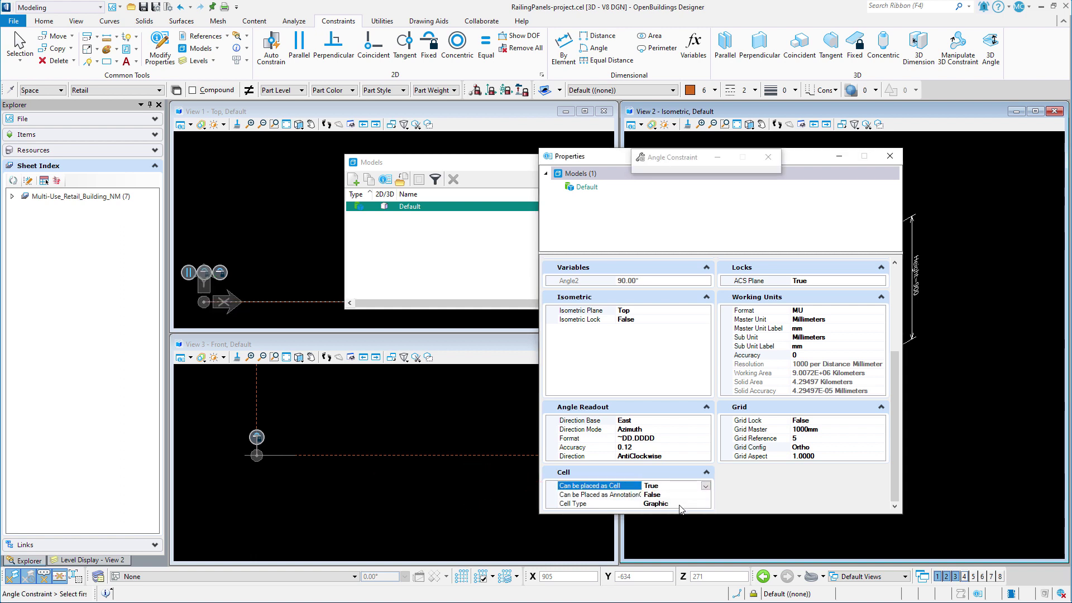
{"action": "left_click", "coordinate": [679, 505]}
{"action": "left_click", "coordinate": [707, 504]}
{"action": "left_click", "coordinate": [668, 530]}
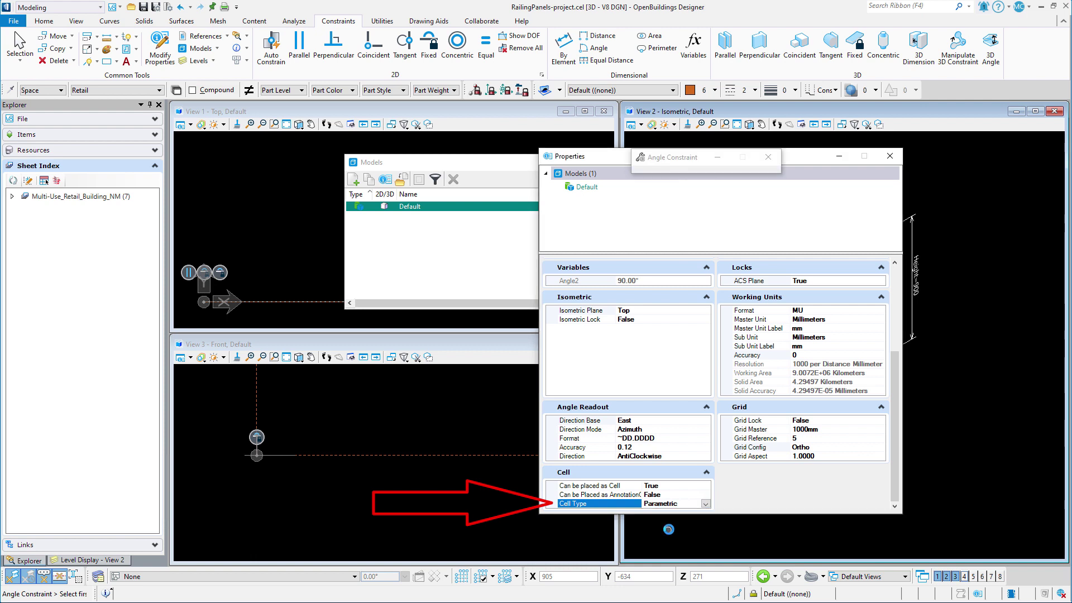
{"action": "left_click", "coordinate": [888, 158]}
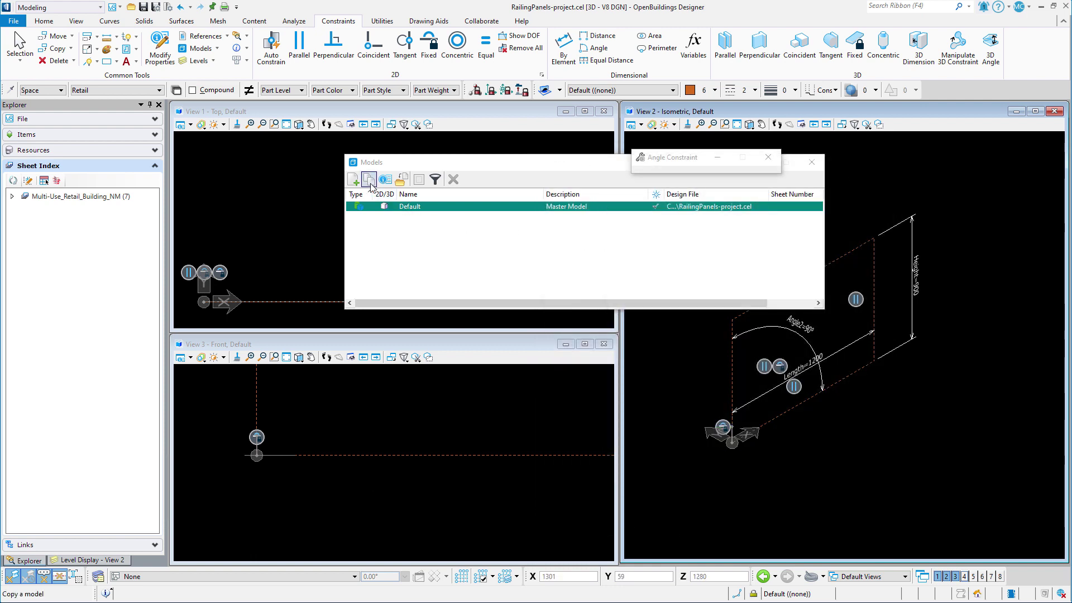
Step: Copy the Default model as Panel Glass with the description Glass Panel, then close the model manager
{"action": "left_click", "coordinate": [369, 179]}
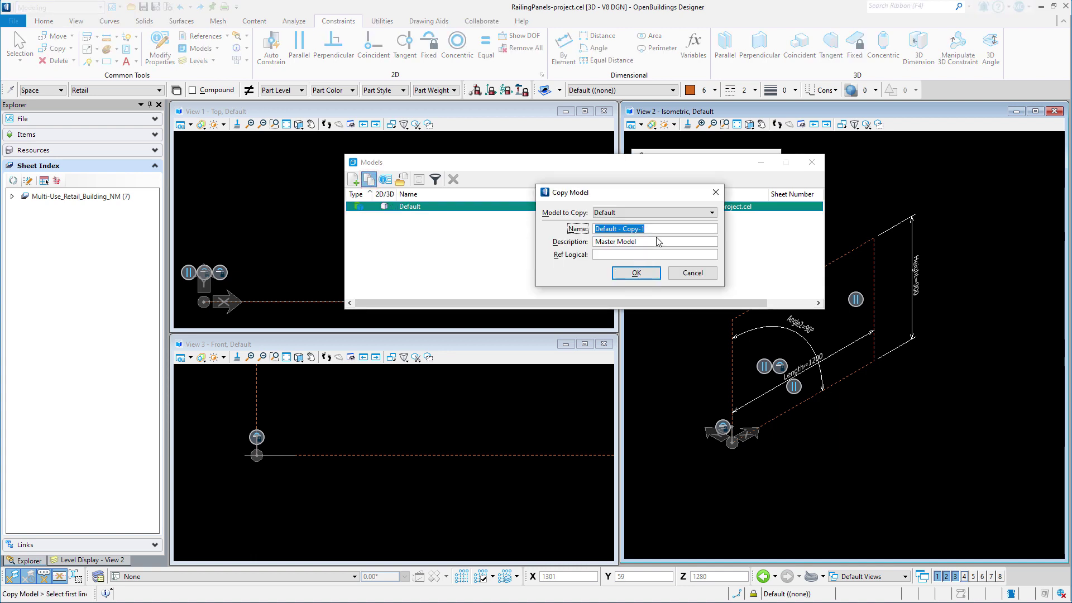
{"action": "type", "text": "Panel Glass"}
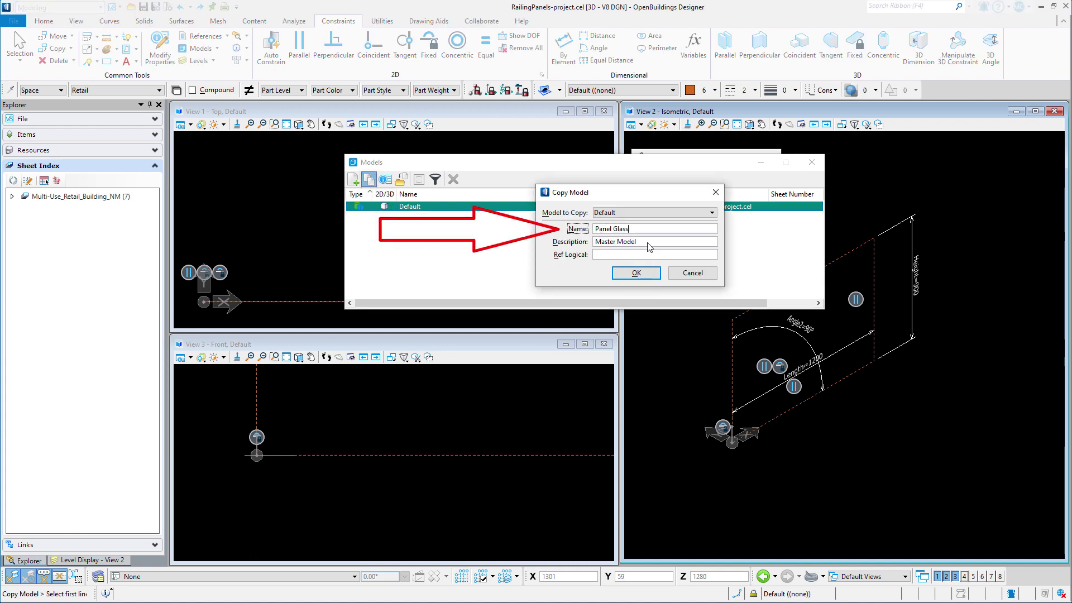
{"action": "key", "text": "Tab"}
{"action": "type", "text": "Glas"}
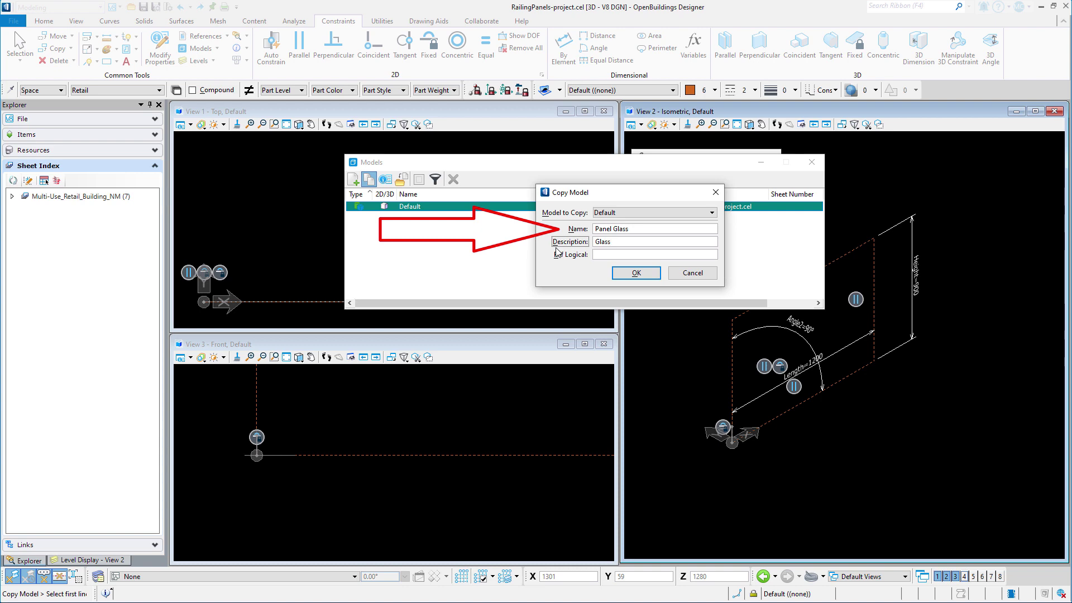
{"action": "type", "text": "s Panel"}
{"action": "left_click", "coordinate": [636, 273]}
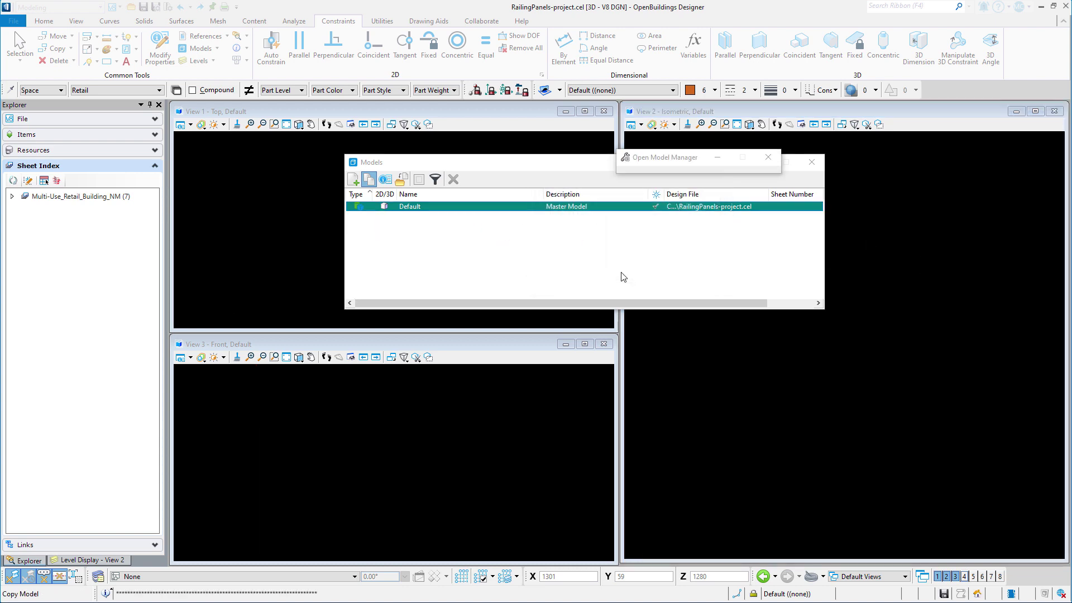
{"action": "left_click", "coordinate": [812, 162]}
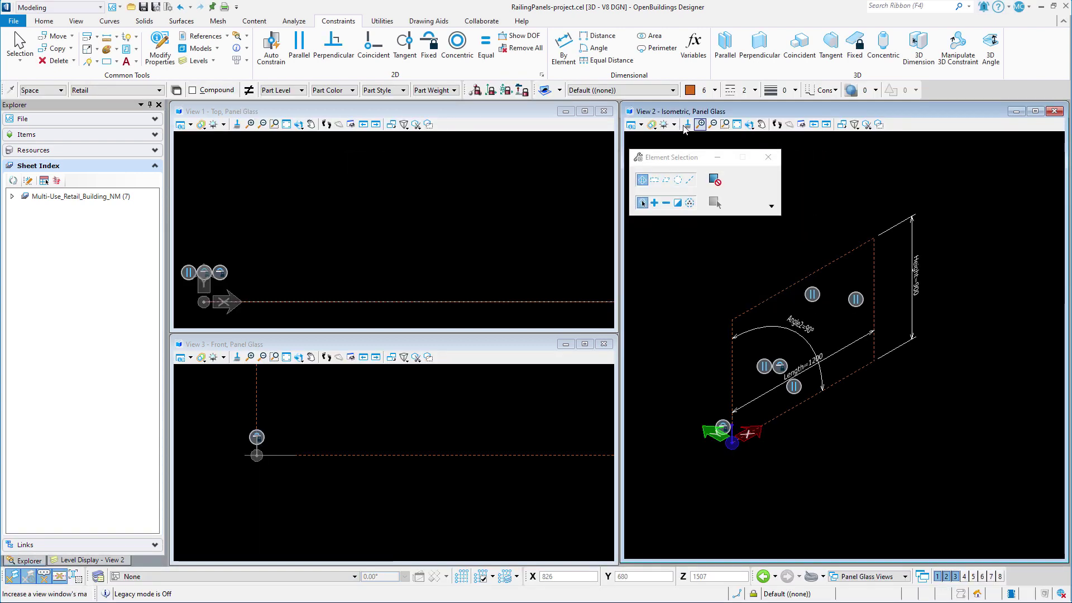
Step: Set the active level to A-FLOR-HRAL (Floor: handrails, guard rails) and the active color to 7
{"action": "left_click", "coordinate": [655, 92]}
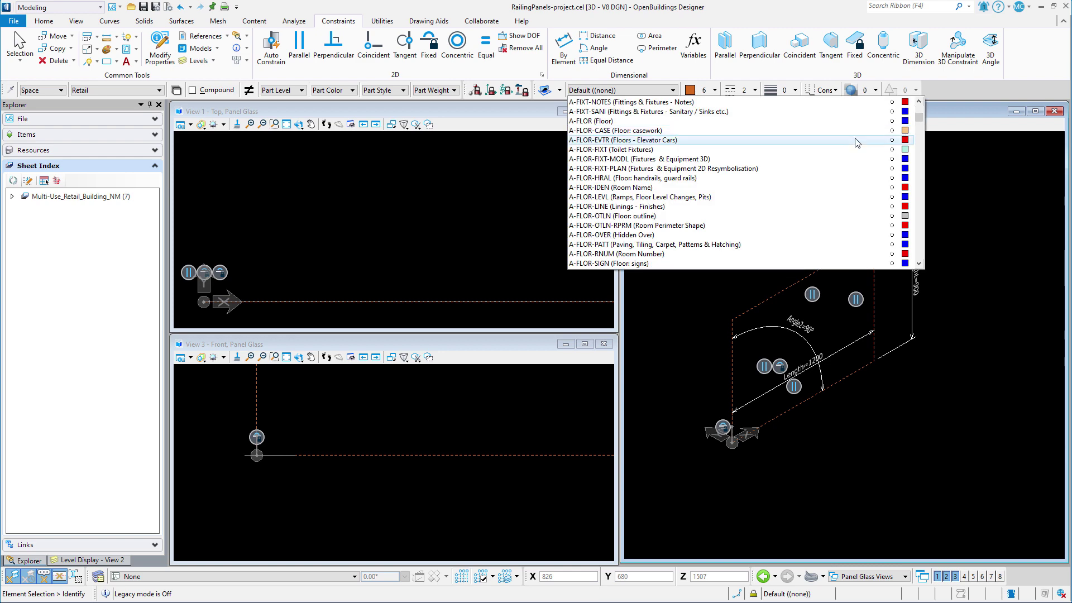
{"action": "left_click", "coordinate": [698, 178]}
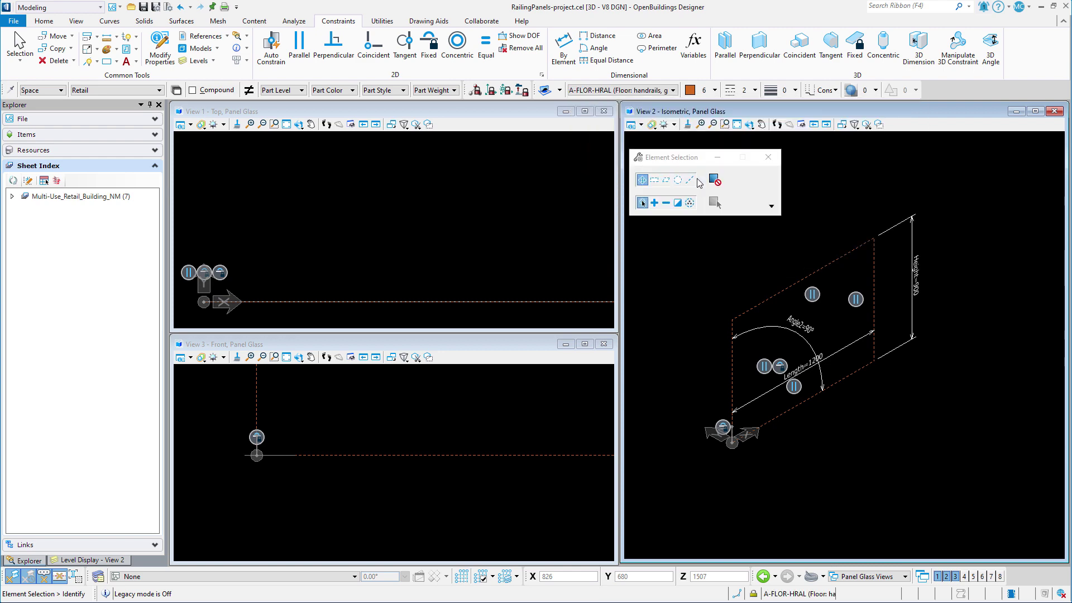
{"action": "left_click", "coordinate": [713, 90]}
{"action": "left_click", "coordinate": [756, 146]}
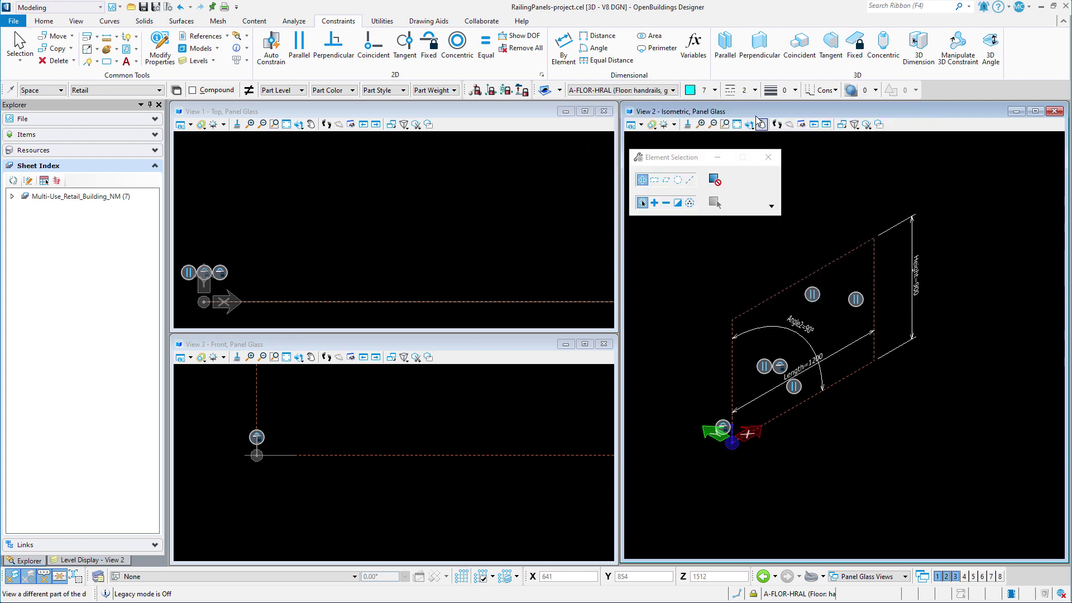
Step: Set the active line style and line weight to 0 and the active element class to Primary
{"action": "left_click", "coordinate": [752, 91]}
{"action": "left_click", "coordinate": [746, 124]}
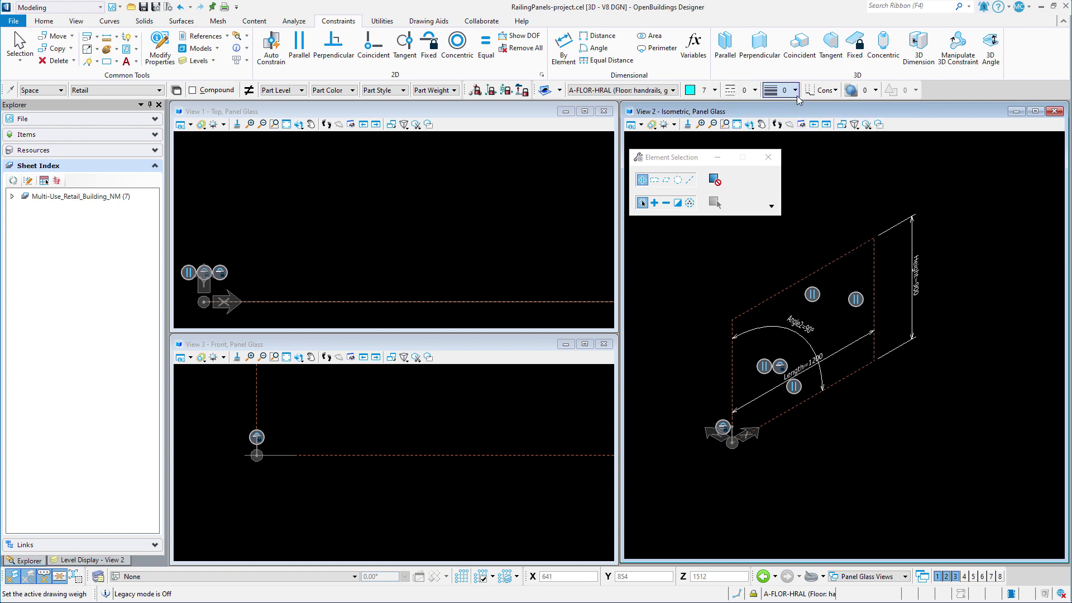
{"action": "left_click", "coordinate": [787, 90]}
{"action": "left_click", "coordinate": [802, 126]}
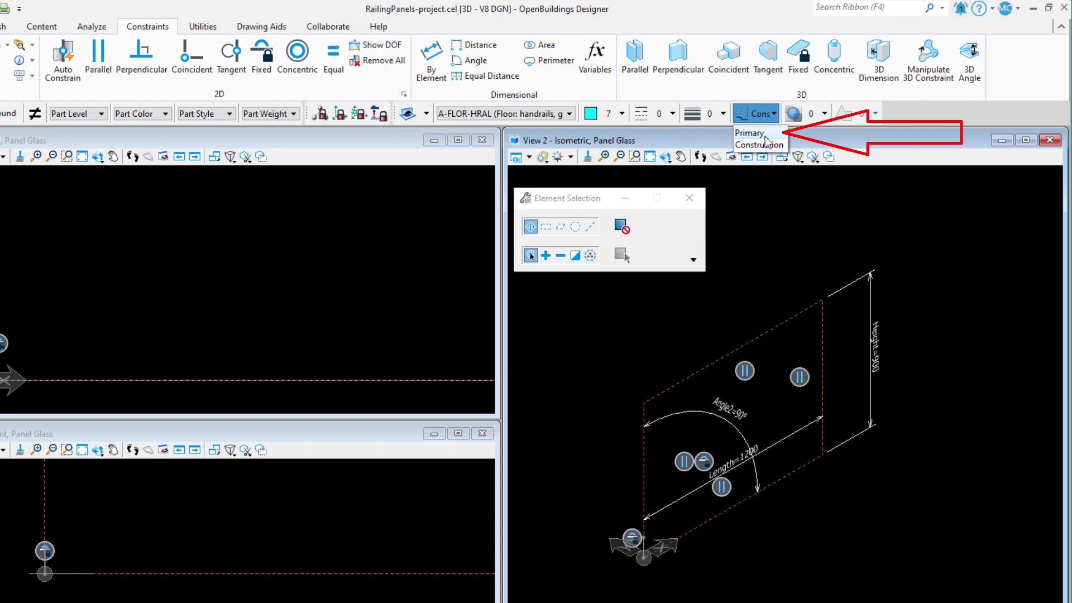
{"action": "left_click", "coordinate": [750, 133]}
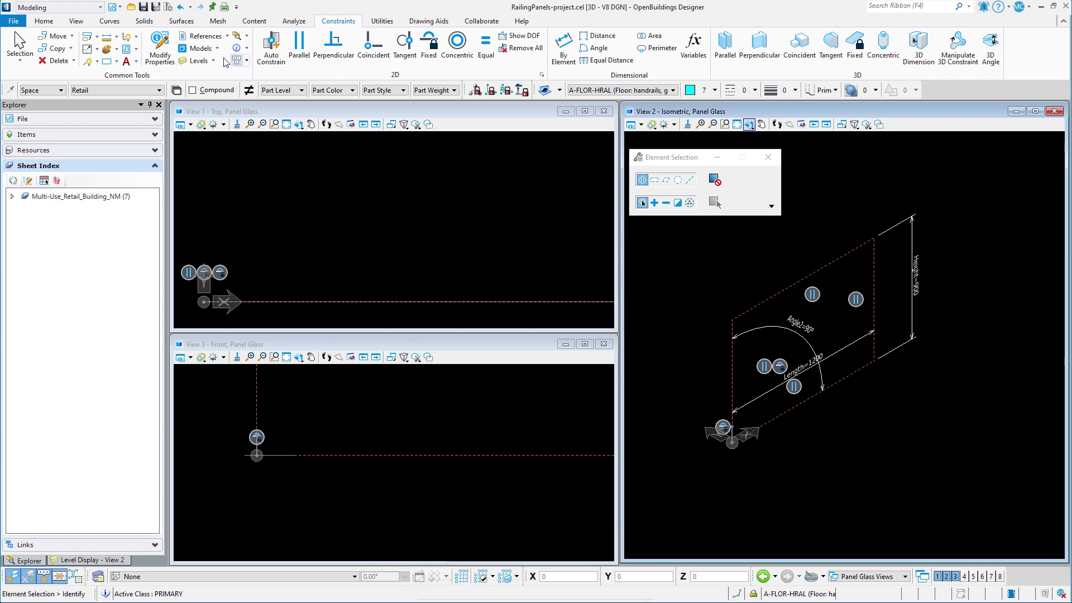
Step: Start a parametric Solid by Extrusion with Use Active Attributes and Keep Original enabled
{"action": "left_click", "coordinate": [148, 23]}
{"action": "left_click", "coordinate": [415, 55]}
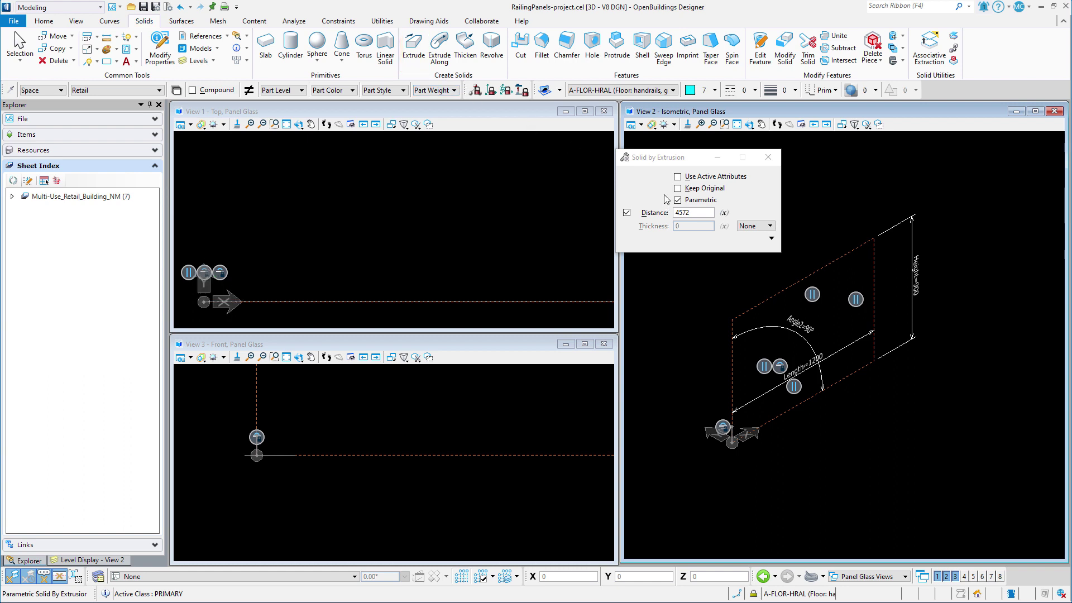
{"action": "left_click", "coordinate": [678, 177]}
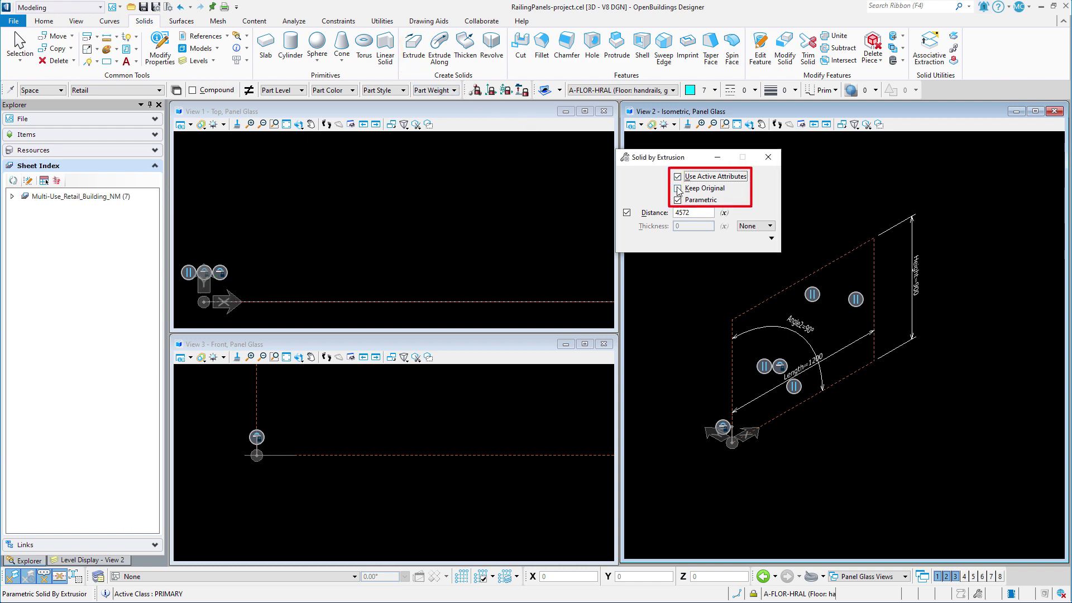
{"action": "left_click", "coordinate": [677, 189]}
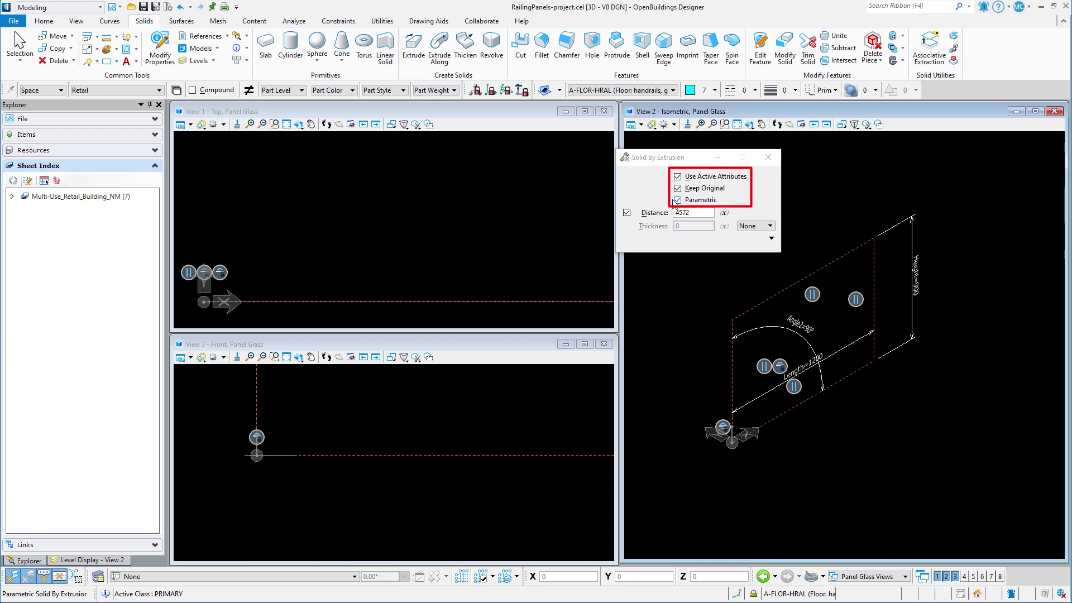
Step: Link the extrusion distance to the Thickness variable
{"action": "left_click", "coordinate": [724, 214]}
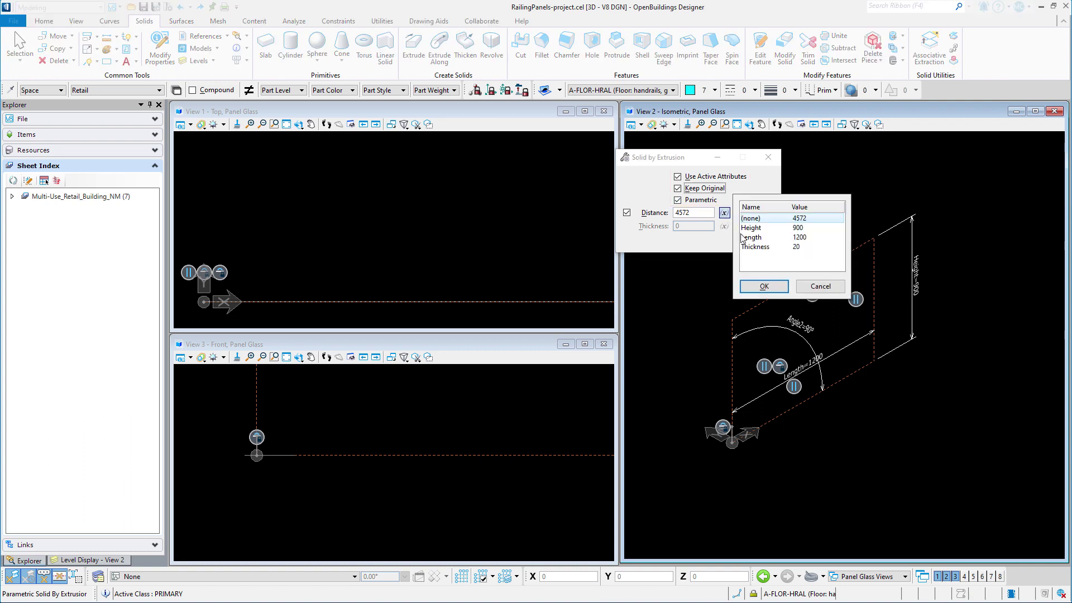
{"action": "left_click", "coordinate": [754, 247]}
{"action": "left_click", "coordinate": [764, 286]}
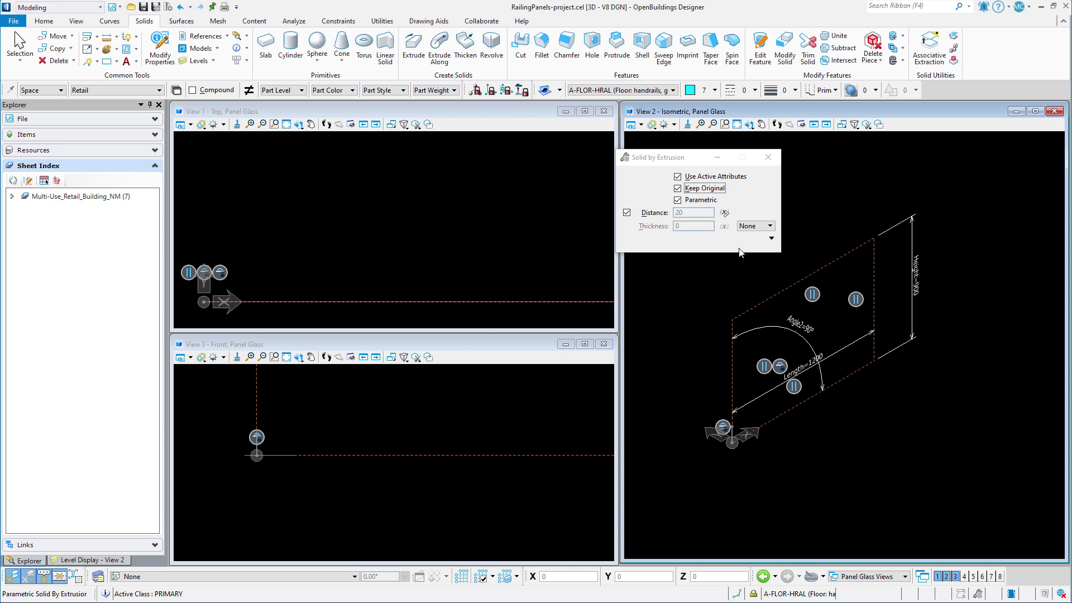
Step: Enable extrusion in both directions and replace the variable-linked distance with a fixed value of 10 mm
{"action": "left_click", "coordinate": [771, 239]}
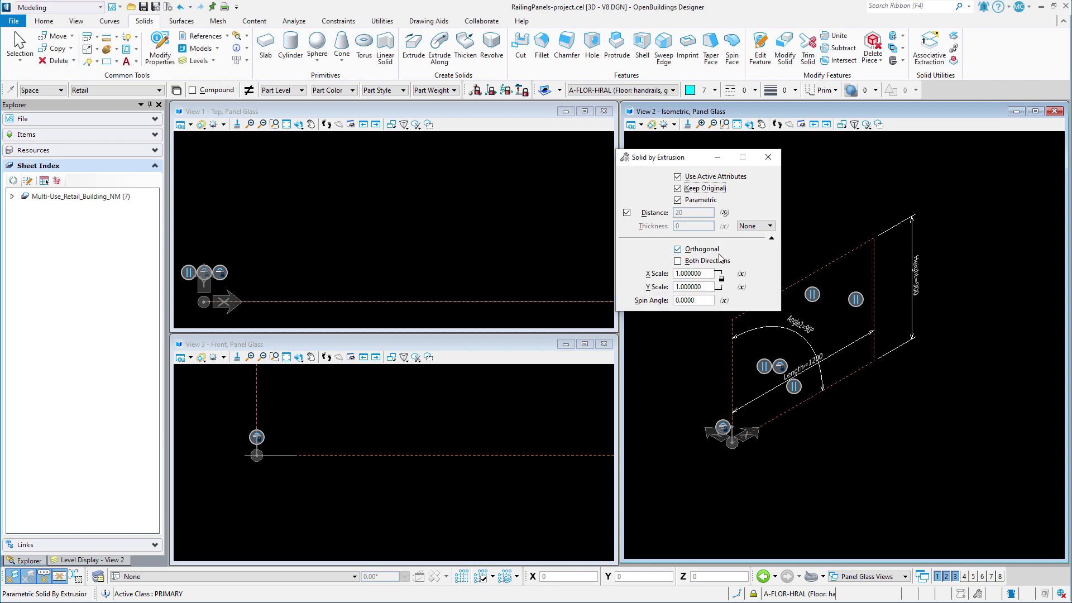
{"action": "left_click", "coordinate": [677, 260]}
{"action": "left_click", "coordinate": [724, 213]}
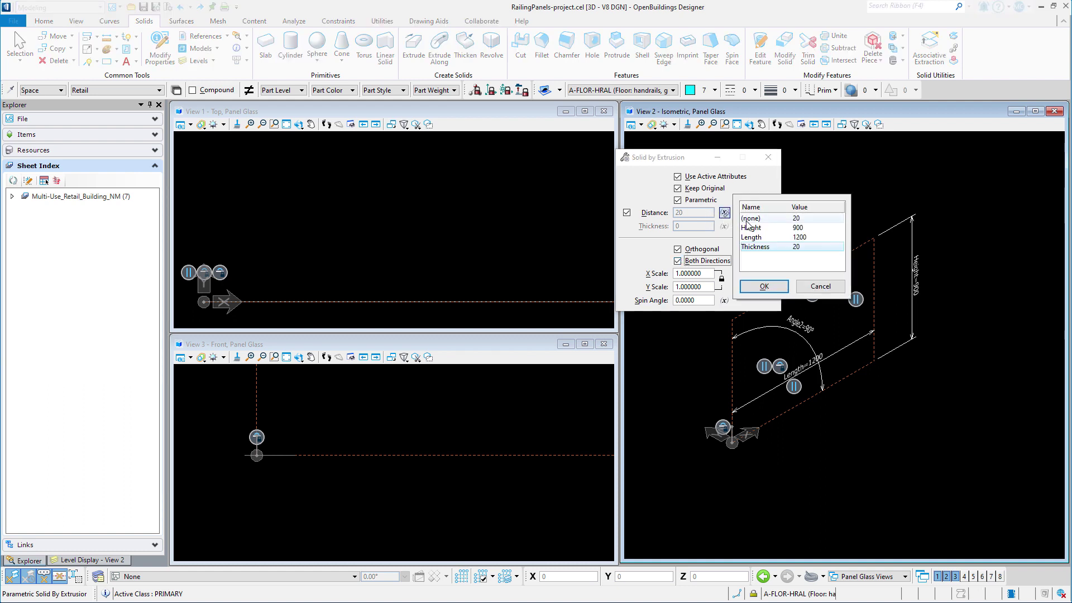
{"action": "left_click", "coordinate": [749, 218]}
{"action": "left_click", "coordinate": [764, 286]}
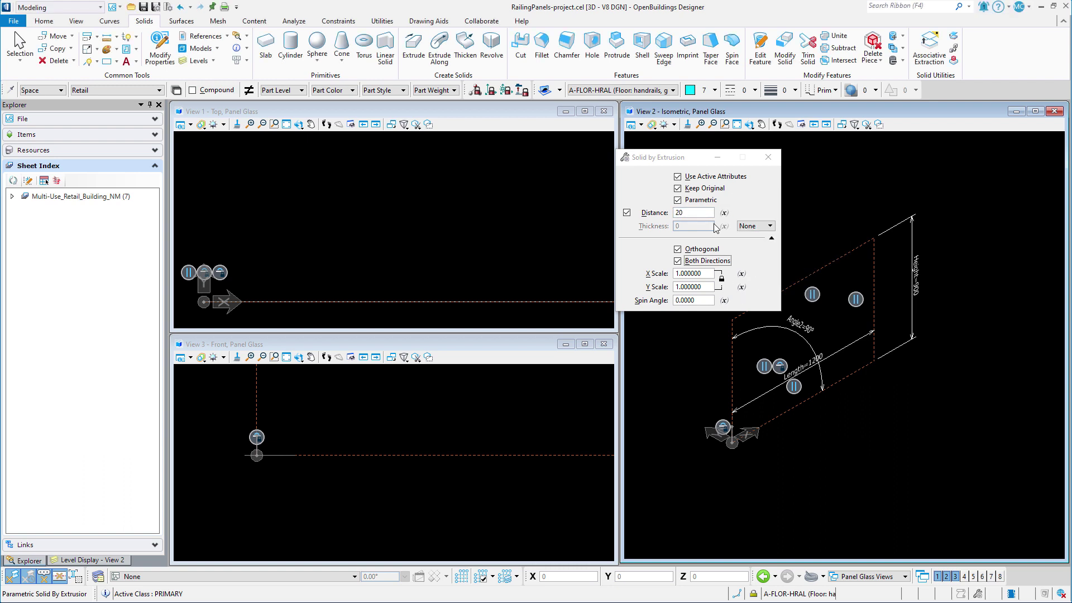
{"action": "double_click", "coordinate": [676, 213]}
{"action": "type", "text": "10"}
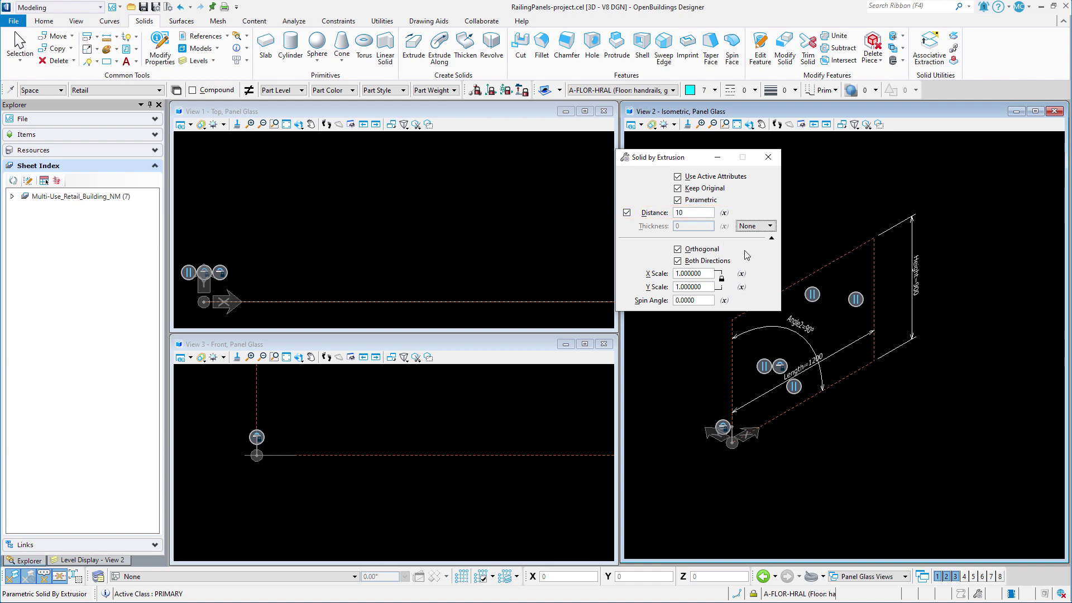
Step: Extrude the construction rectangle into a solid panel in the isometric view and end the extrusion command
{"action": "left_click", "coordinate": [807, 274]}
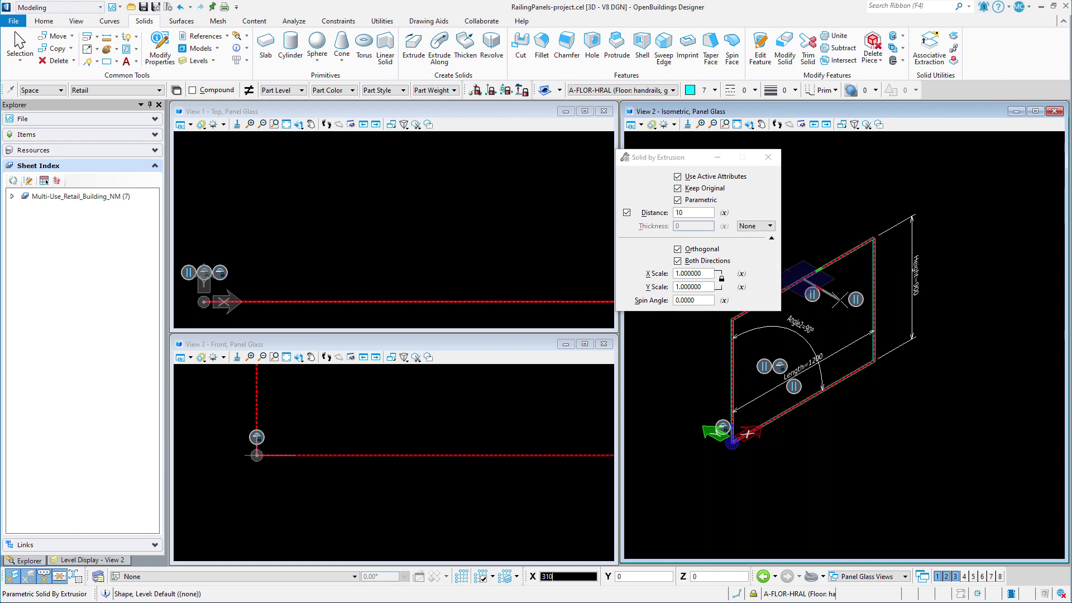
{"action": "left_click", "coordinate": [840, 300]}
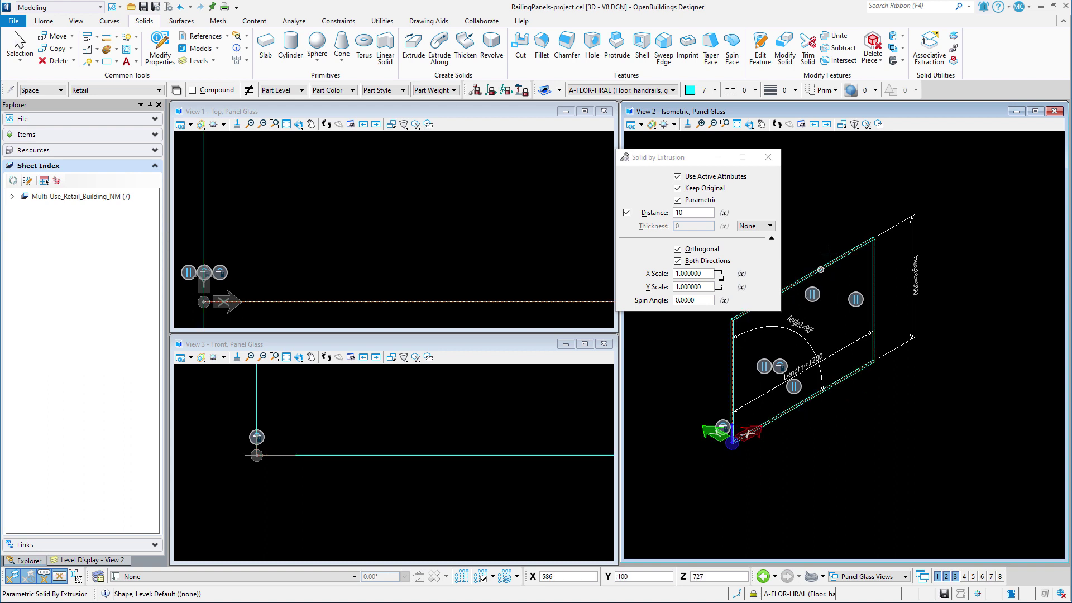
{"action": "scroll", "coordinate": [848, 235], "scroll_direction": "up", "scroll_amount": 2}
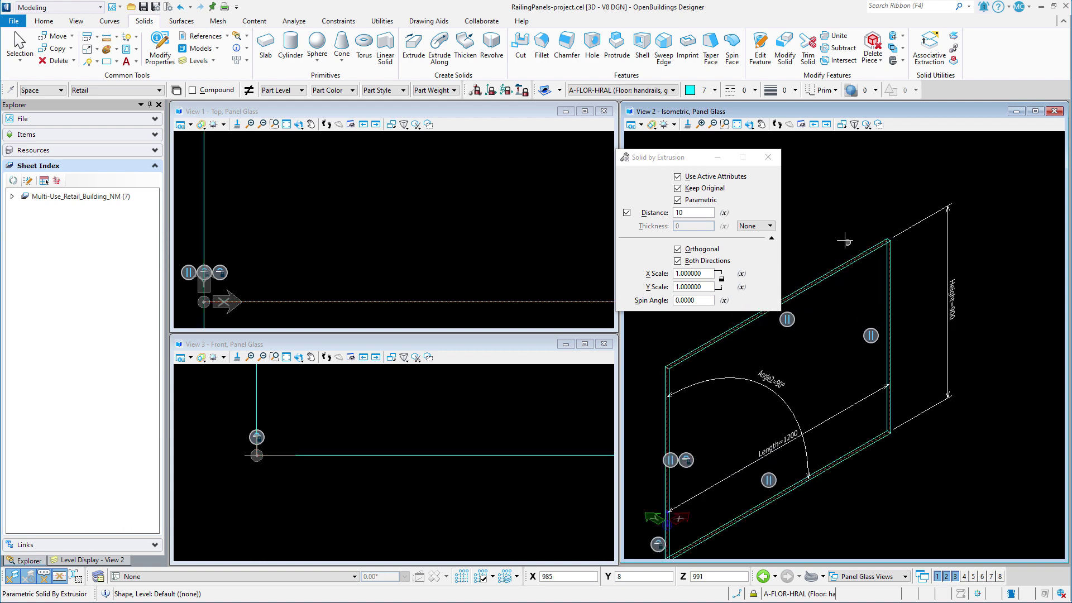
{"action": "left_click", "coordinate": [769, 157]}
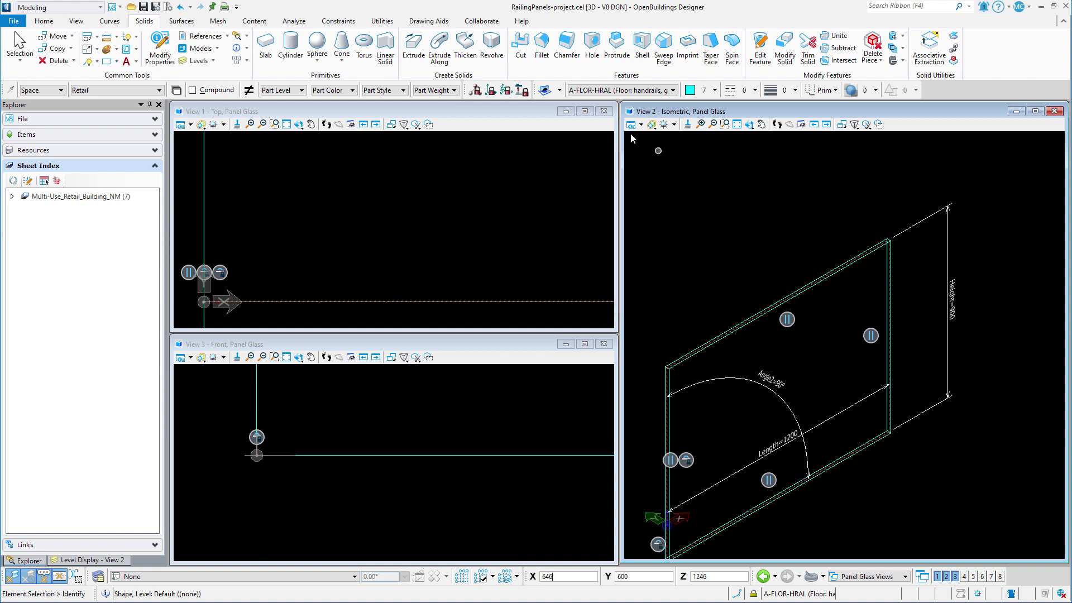
Step: Hide the construction elements in the isometric view and reopen that view's display attributes
{"action": "left_click", "coordinate": [631, 124]}
{"action": "left_click", "coordinate": [677, 280]}
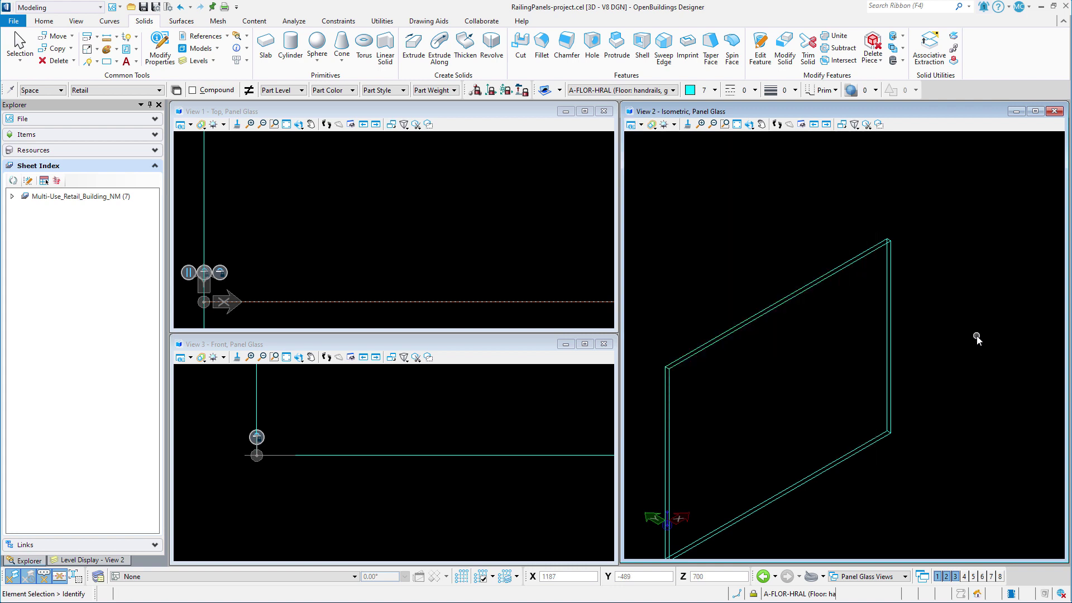
{"action": "left_click", "coordinate": [641, 128]}
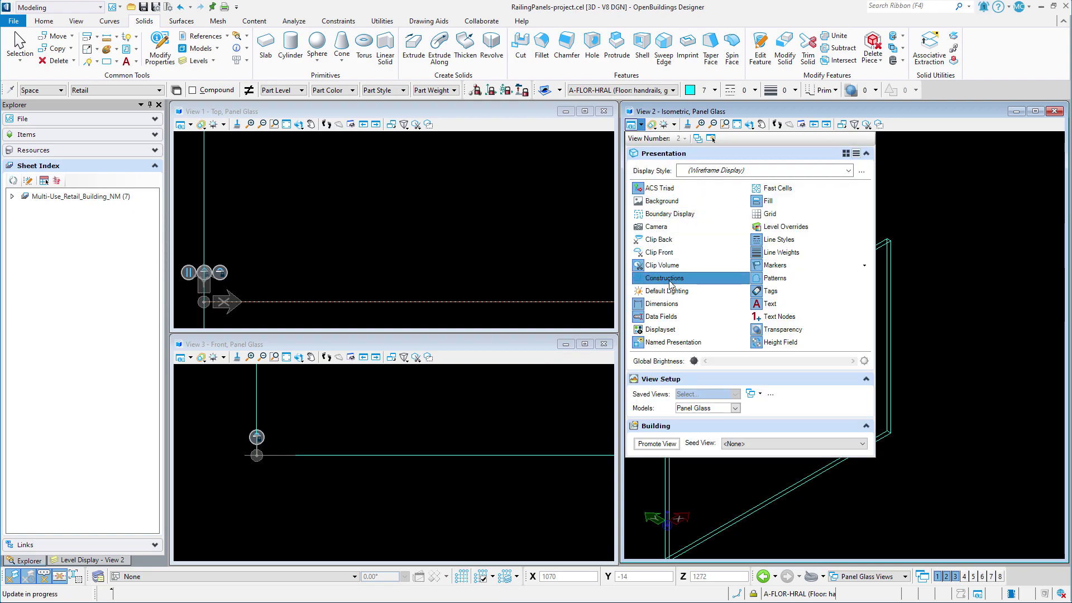